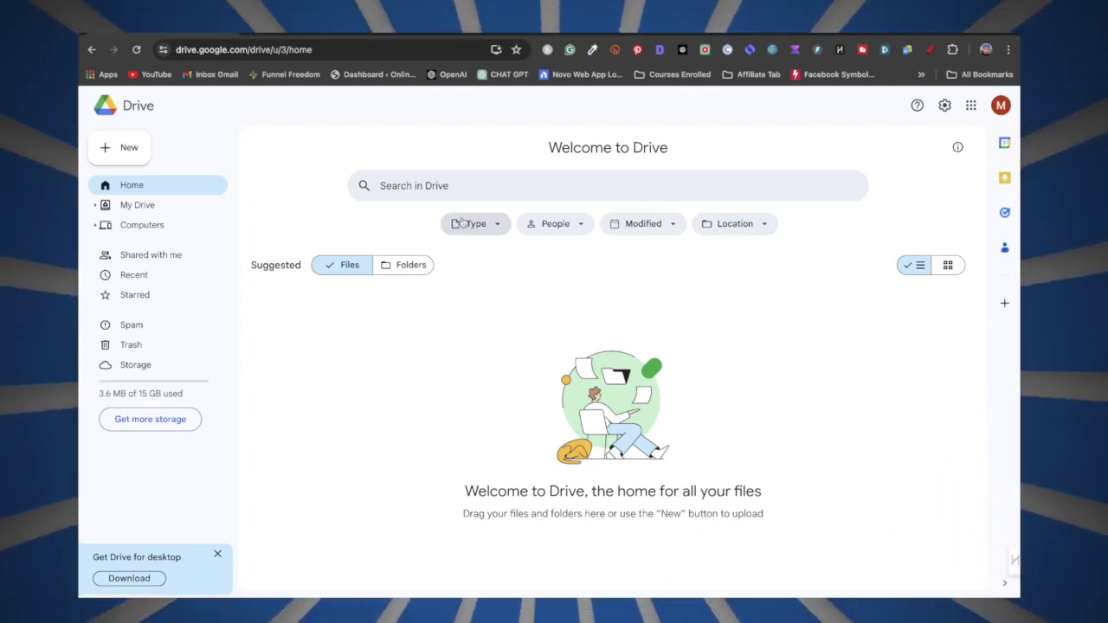
# Create a Google Drive folder named 'Sample Product' and open it for the PDF upload
pyautogui.click(125, 156)
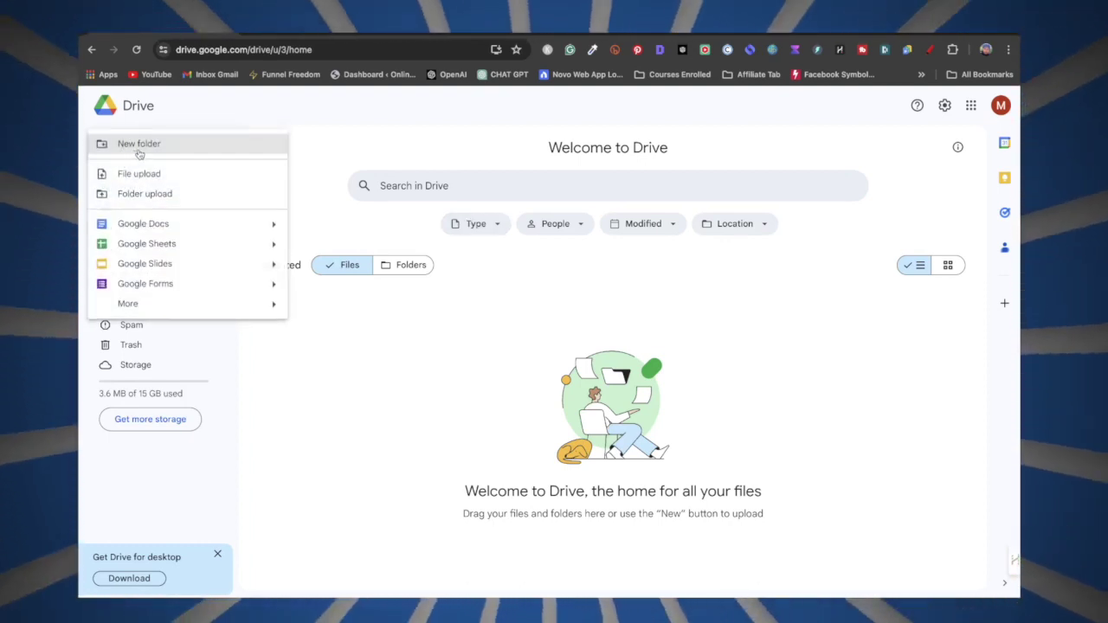
pyautogui.click(139, 149)
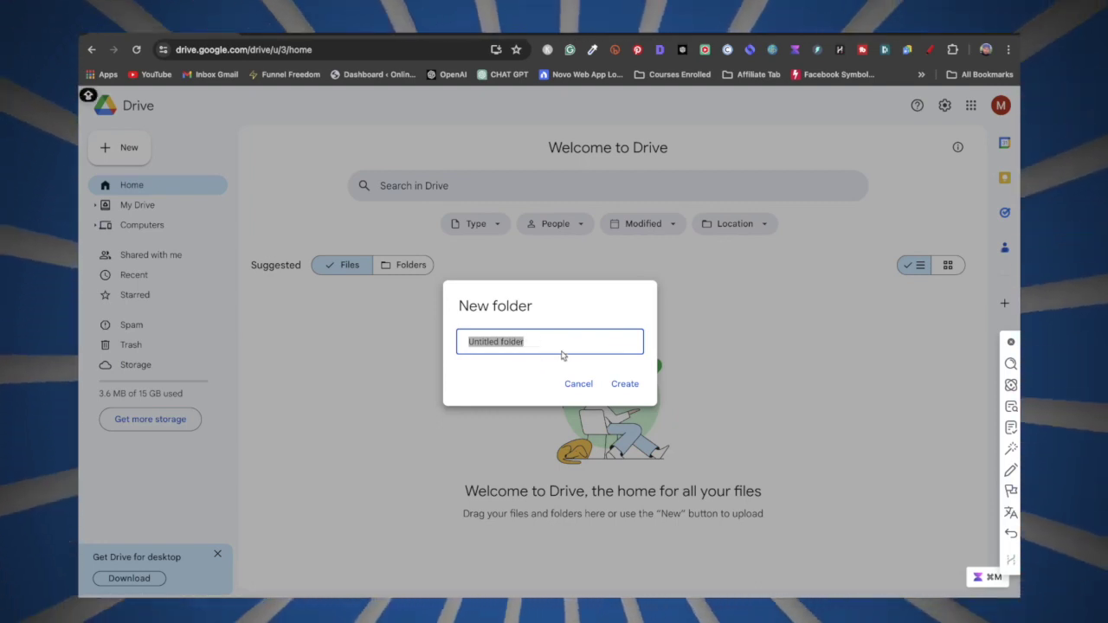
pyautogui.write('Sample Product')
pyautogui.click(623, 384)
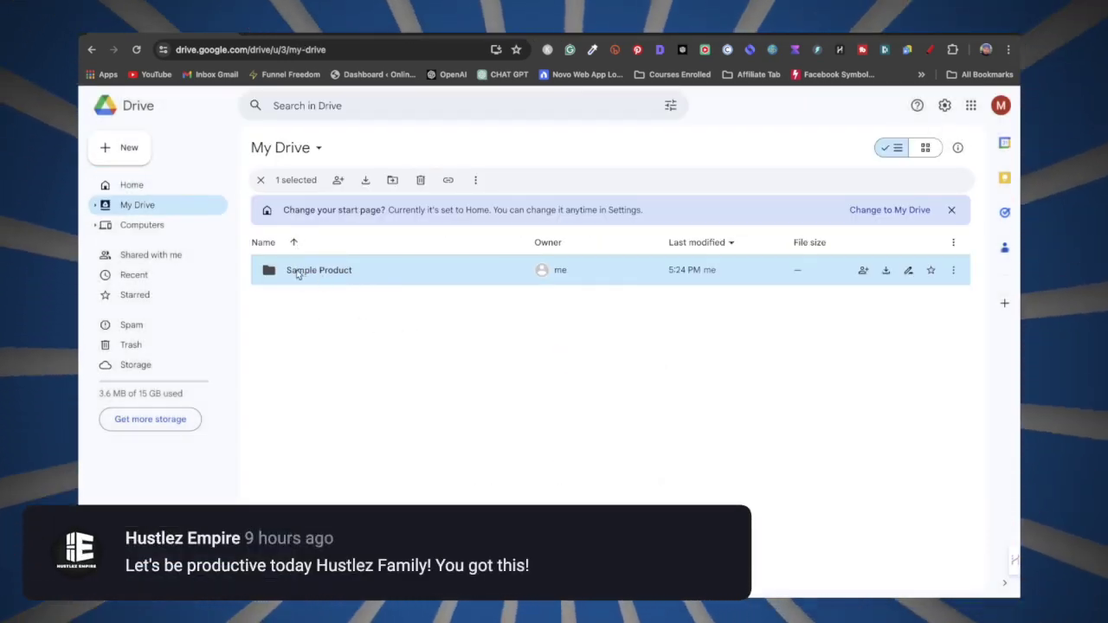
pyautogui.doubleClick(344, 272)
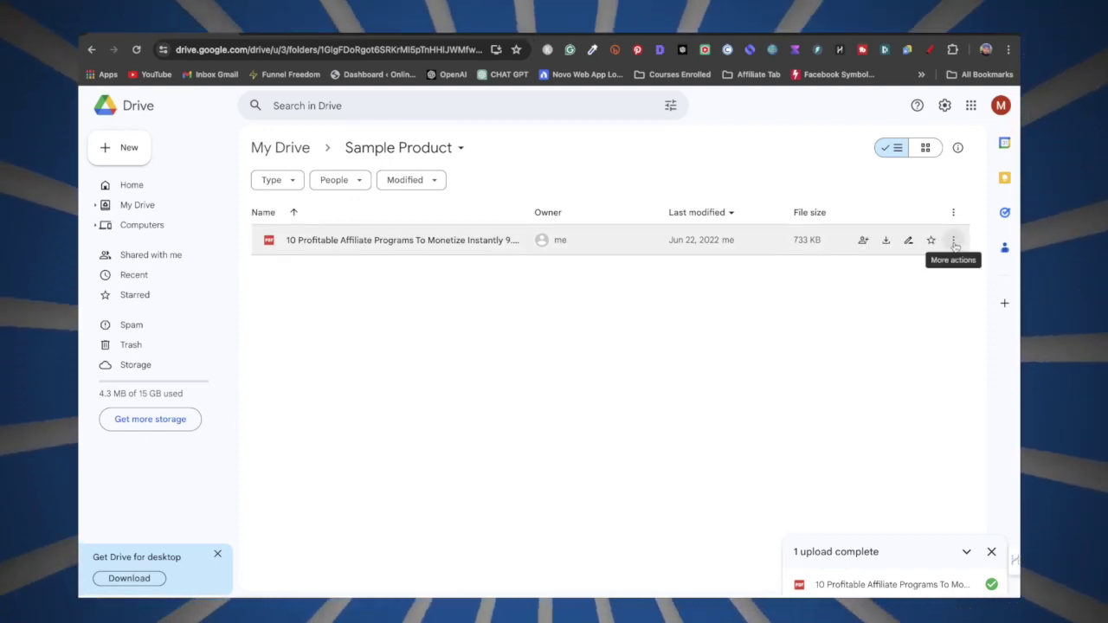
# Set the affiliate-programs PDF's general access to Anyone with the link, then return to systeme.io
pyautogui.click(953, 241)
pyautogui.moveTo(840, 371)
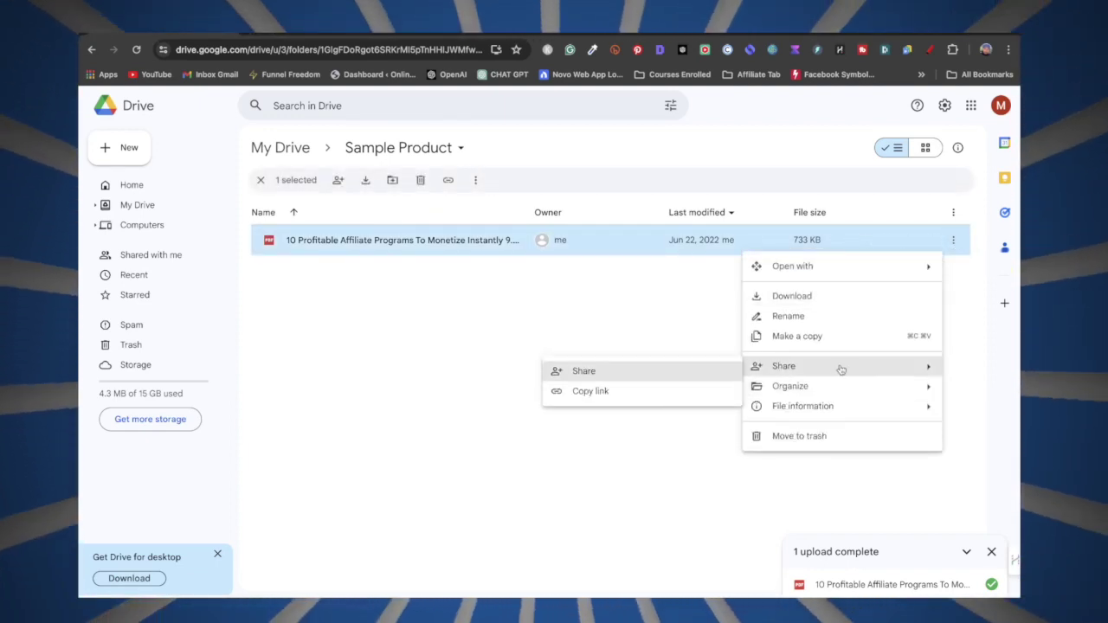
pyautogui.click(584, 372)
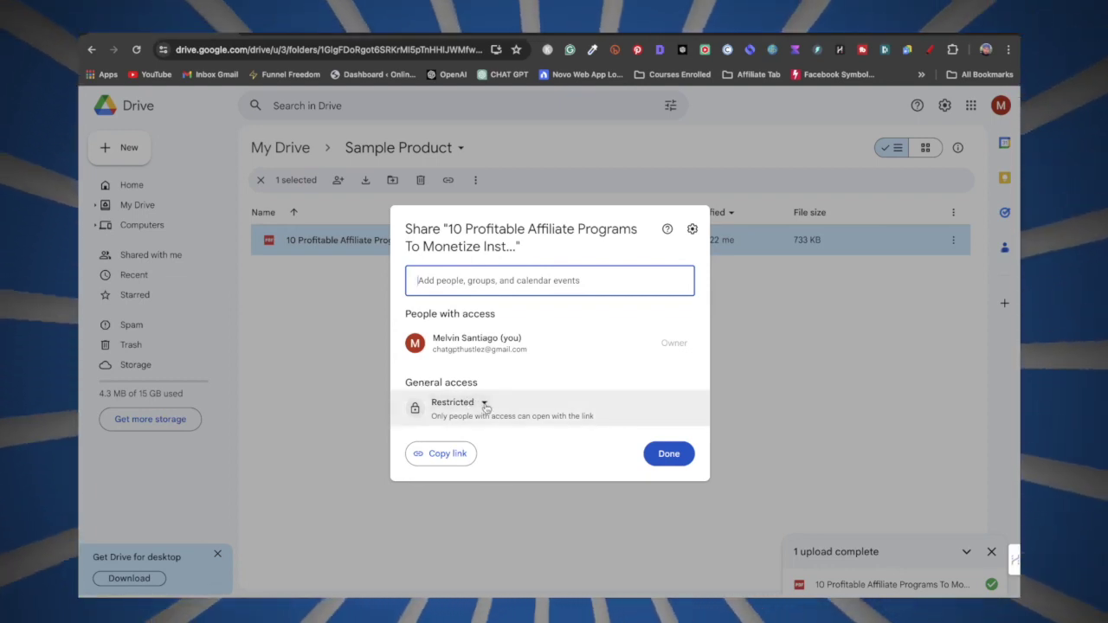
pyautogui.click(482, 403)
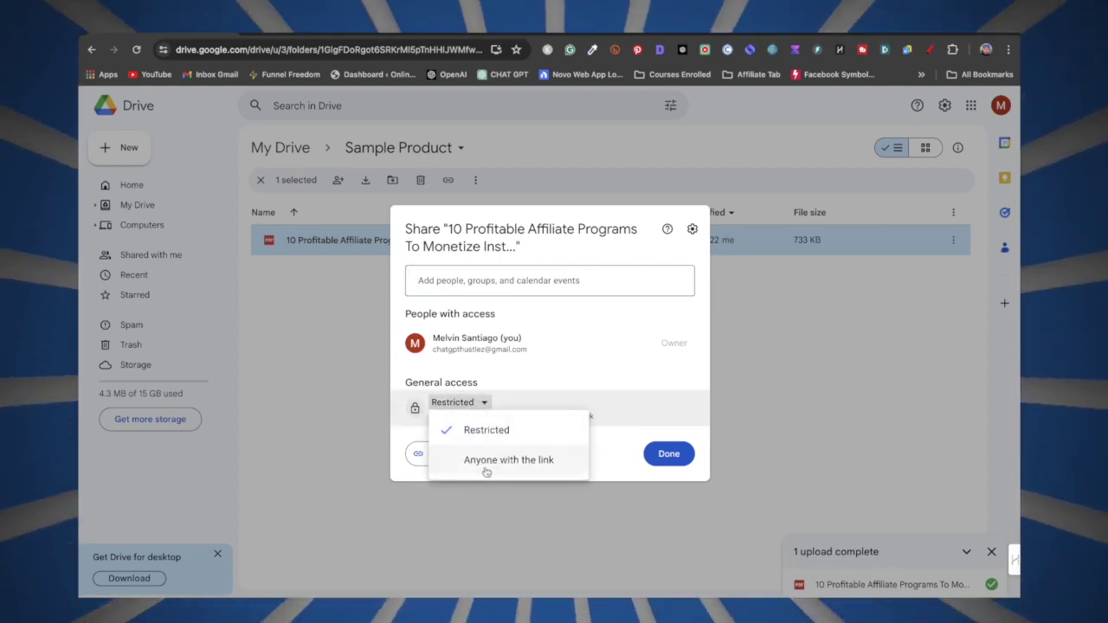
pyautogui.click(486, 471)
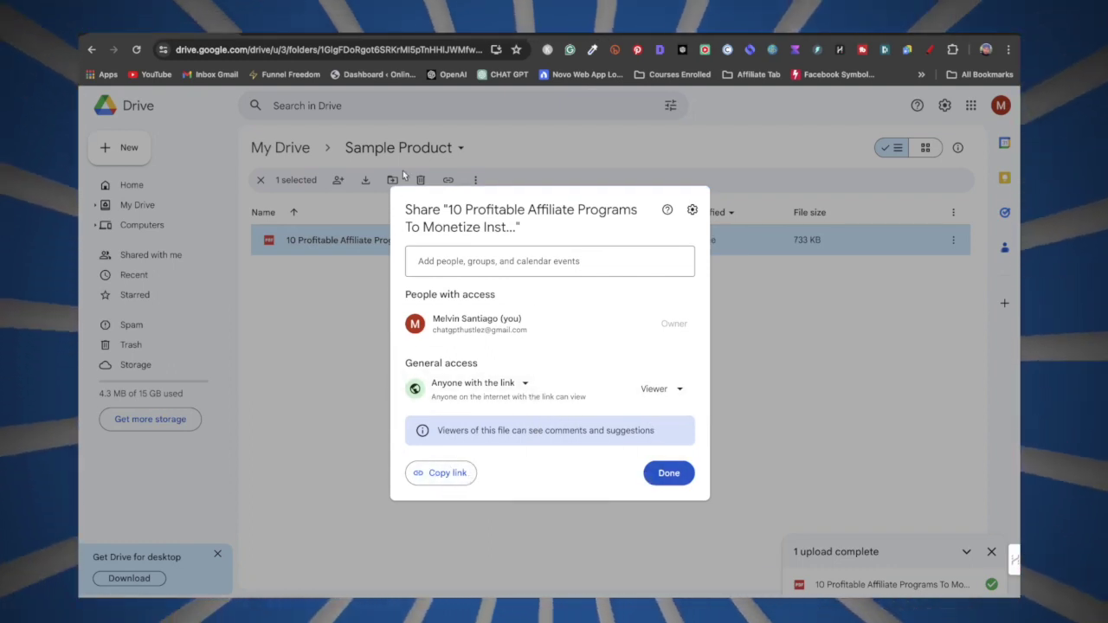
pyautogui.click(286, 35)
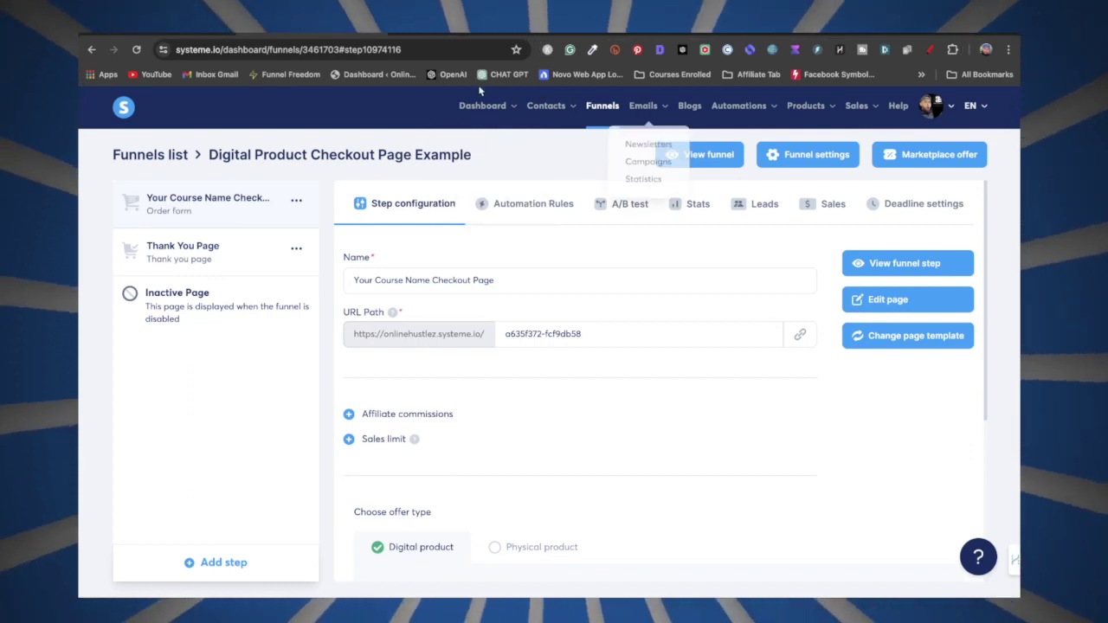
# Add a new contact tag called 'sample product' under Contacts > Tags
pyautogui.moveTo(546, 105)
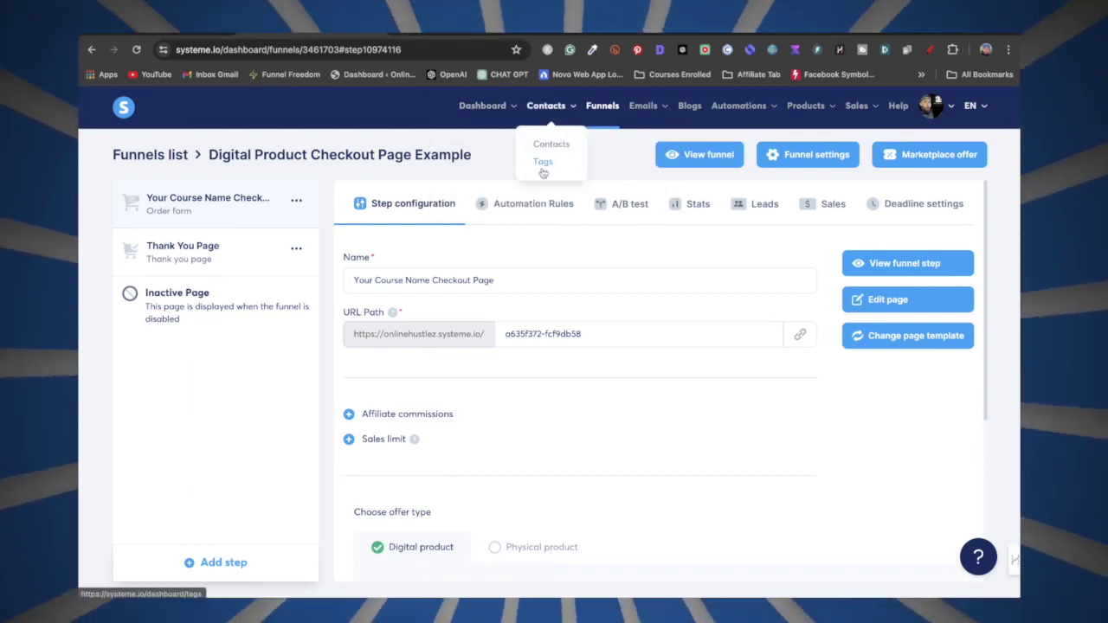
pyautogui.click(543, 163)
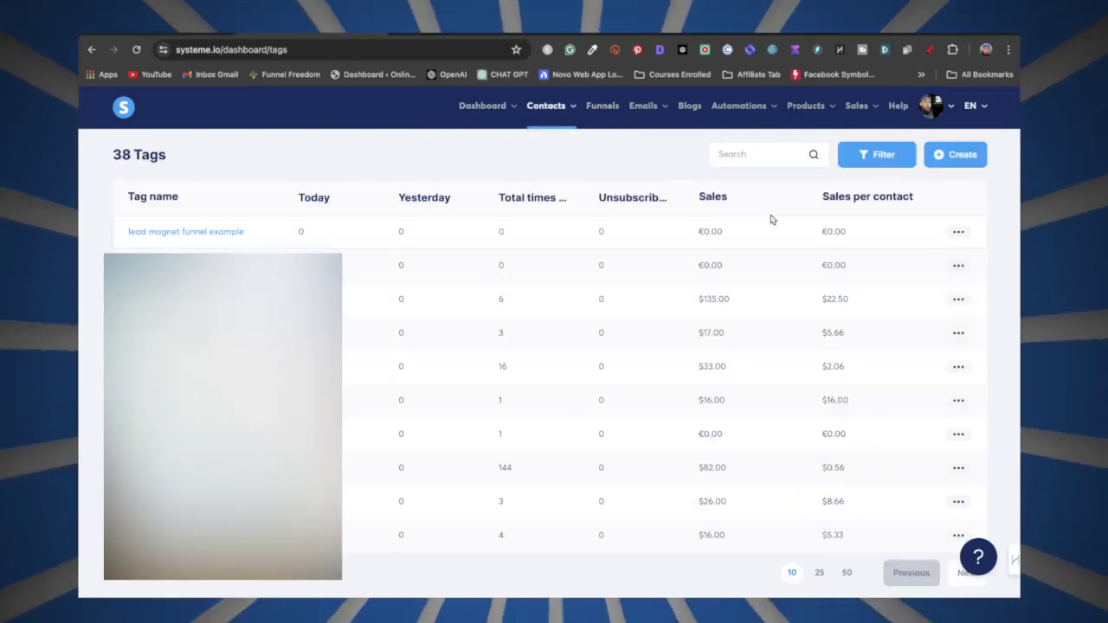
pyautogui.click(958, 160)
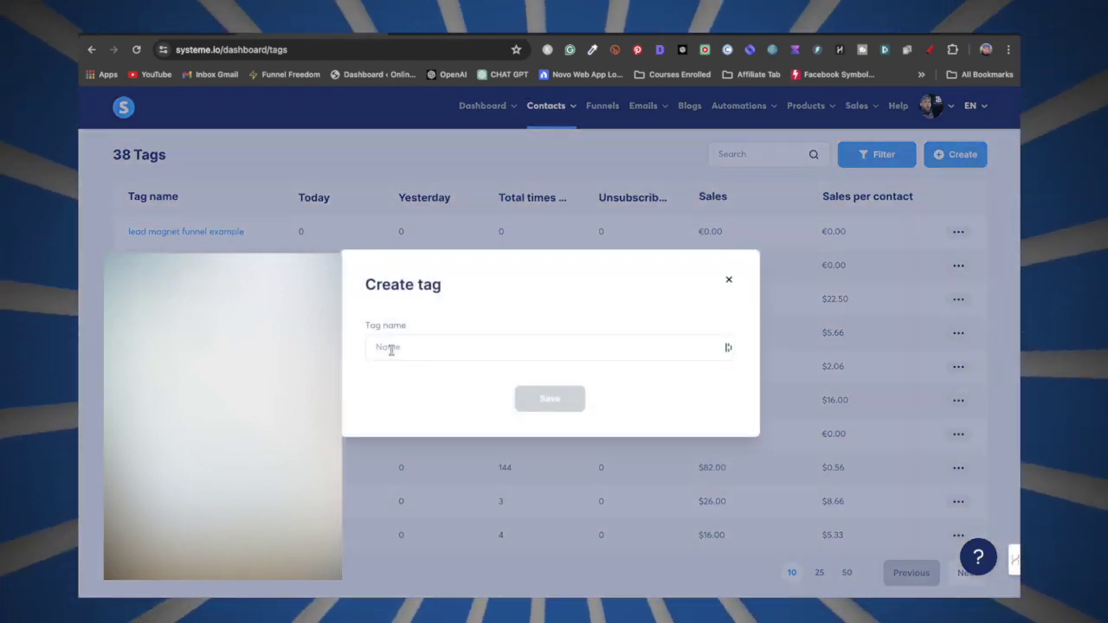
pyautogui.click(418, 347)
pyautogui.write('sample product')
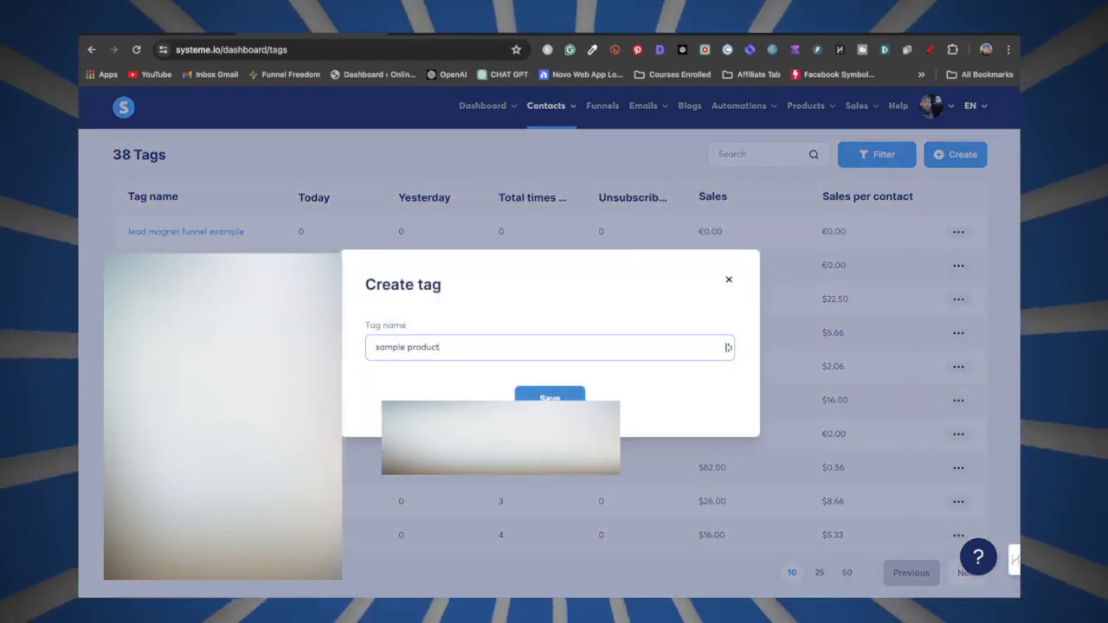
pyautogui.click(557, 406)
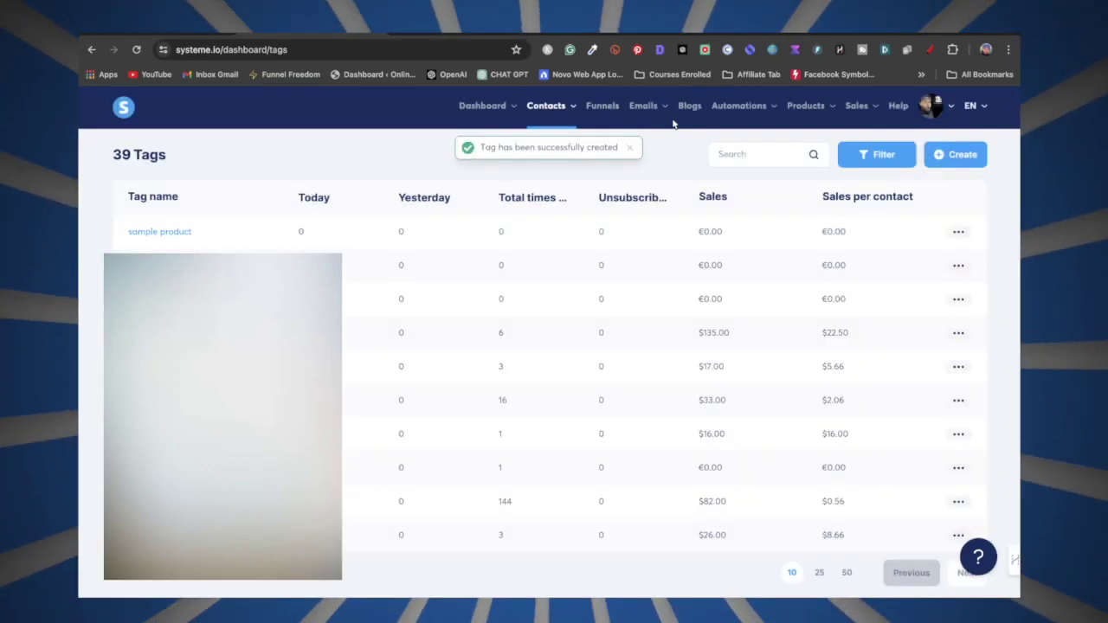
pyautogui.moveTo(735, 110)
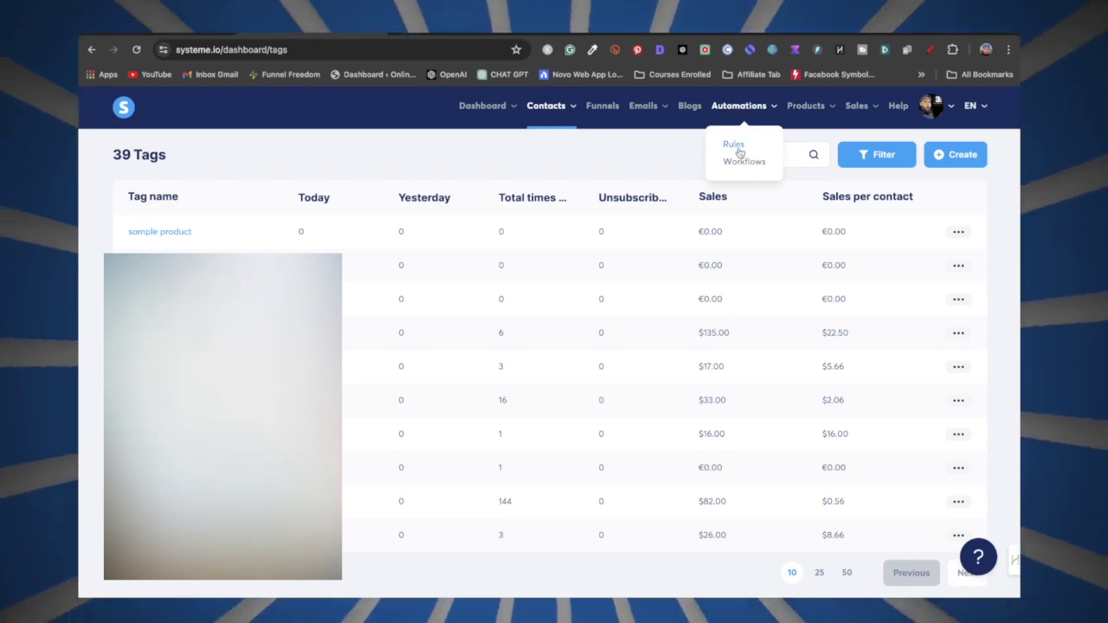
# Create an automation rule triggered by Tag added 'sample product', with a Send email action
pyautogui.click(735, 144)
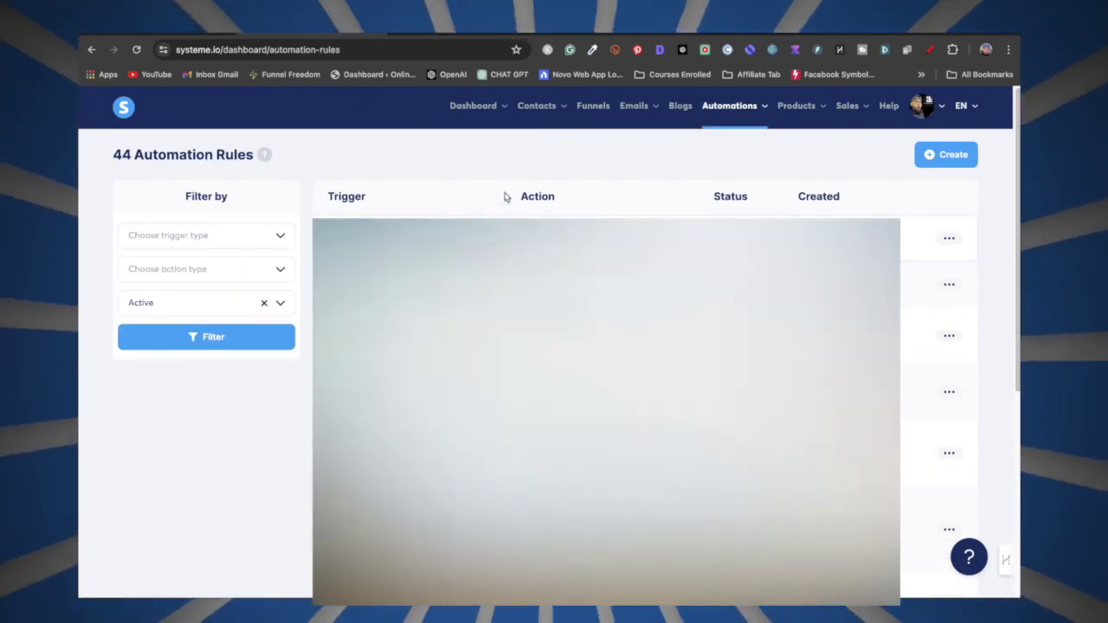
pyautogui.click(950, 158)
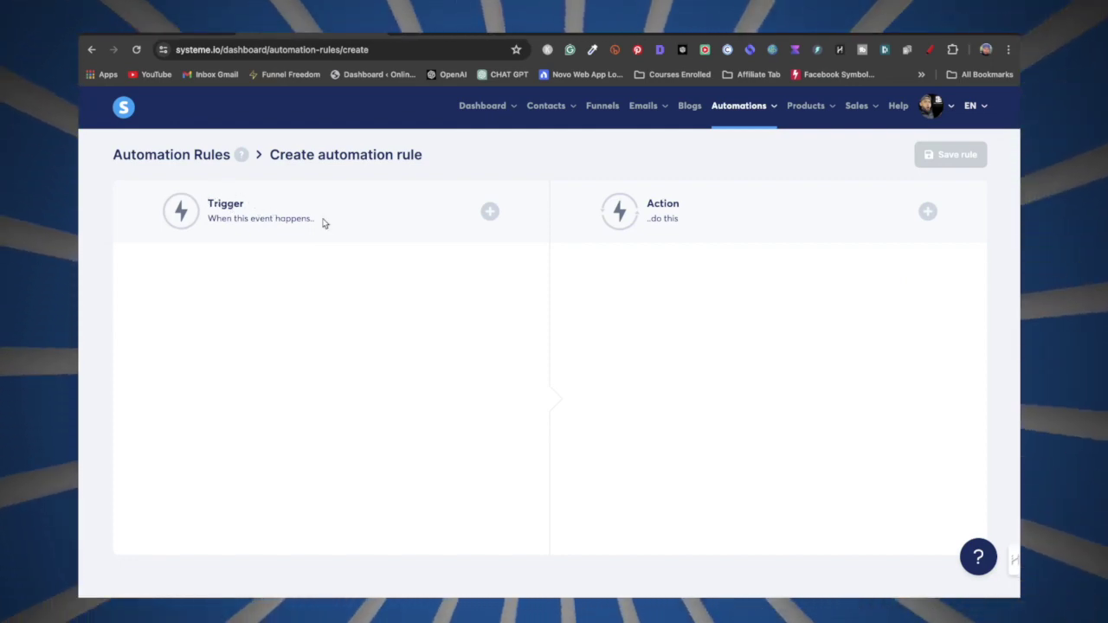
pyautogui.click(490, 212)
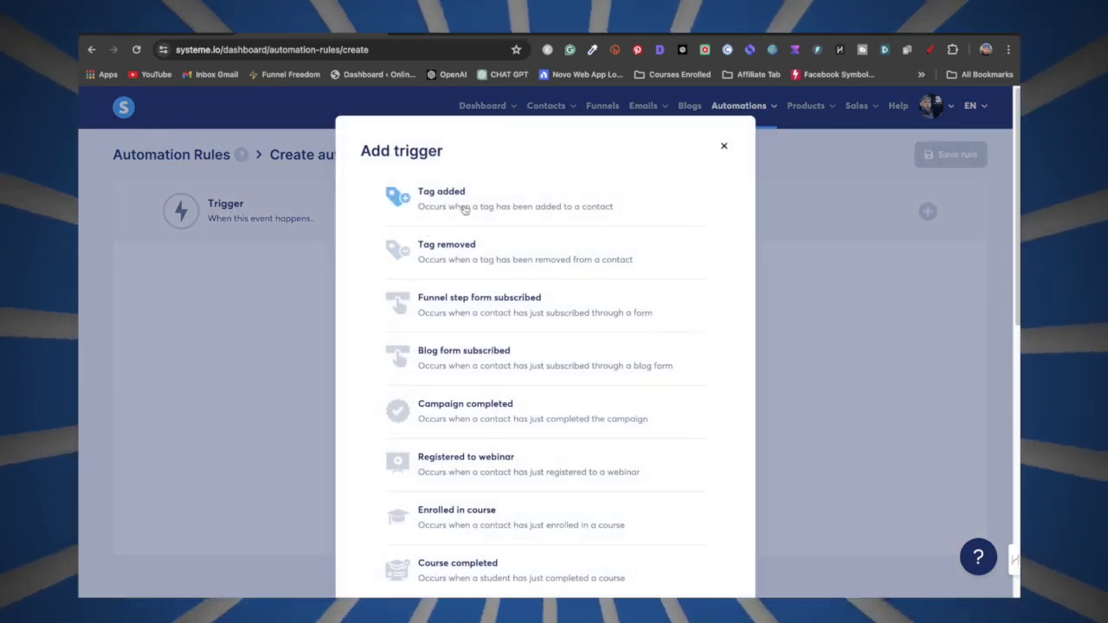
pyautogui.click(443, 197)
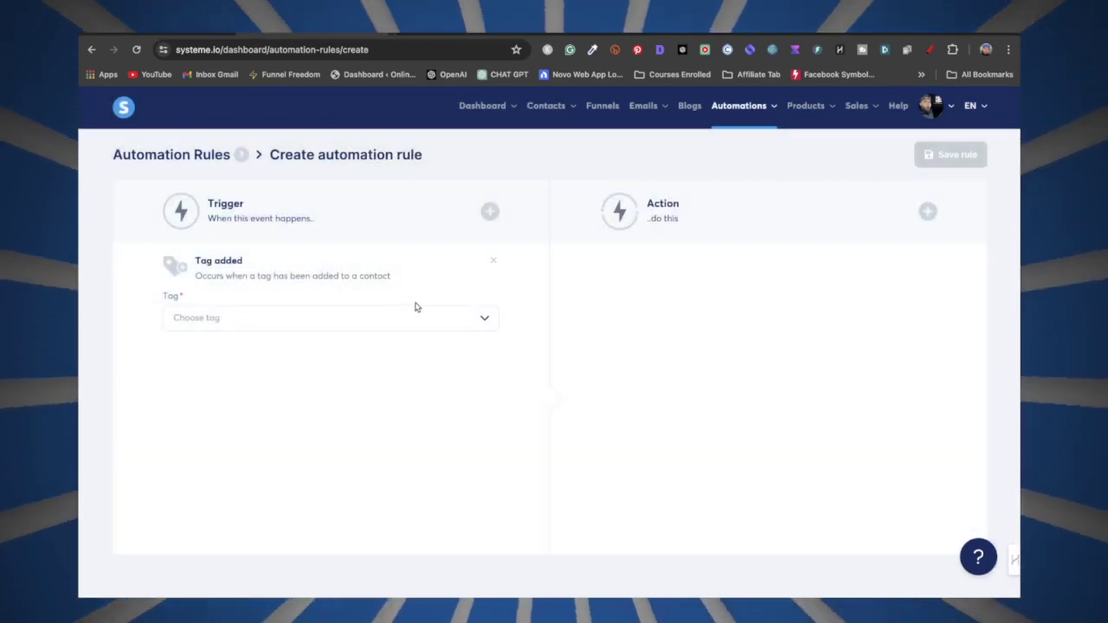
pyautogui.click(485, 320)
pyautogui.click(254, 348)
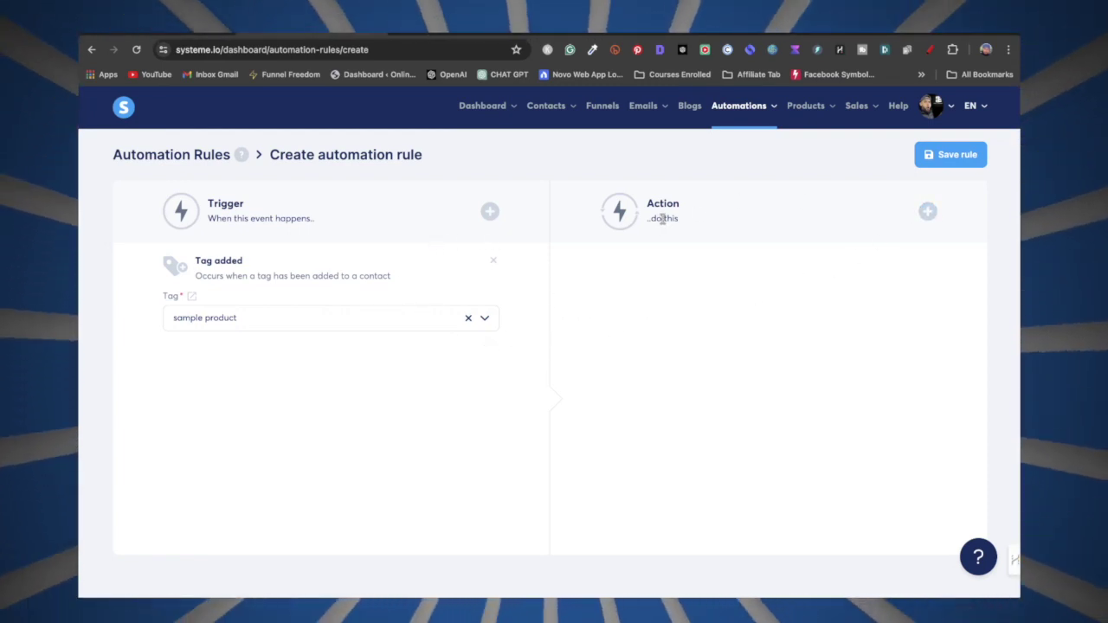
pyautogui.click(928, 211)
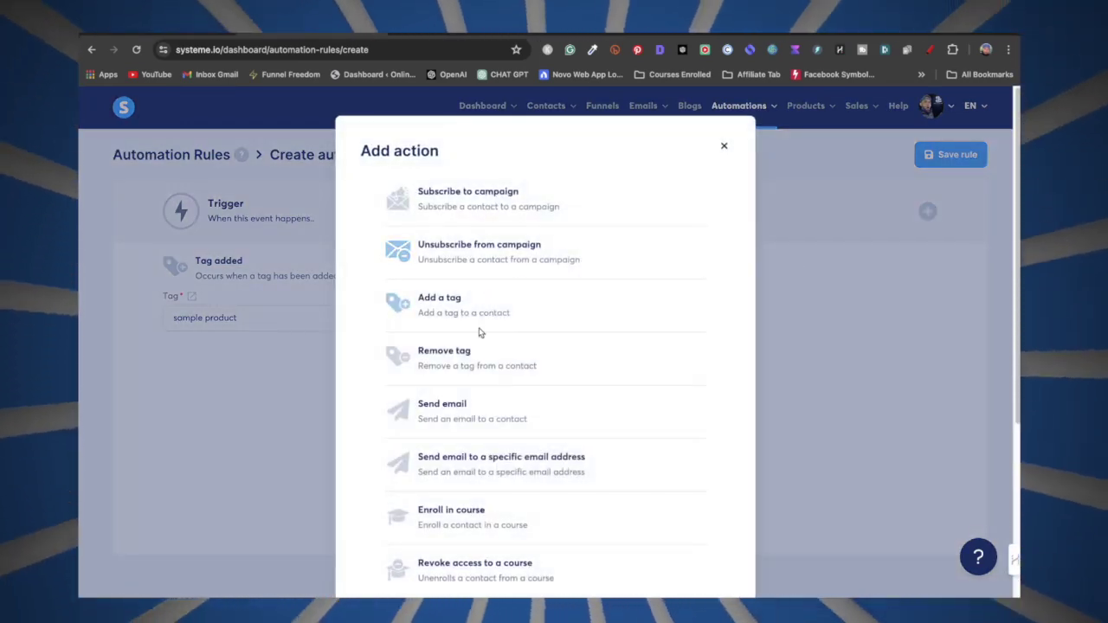
pyautogui.click(457, 409)
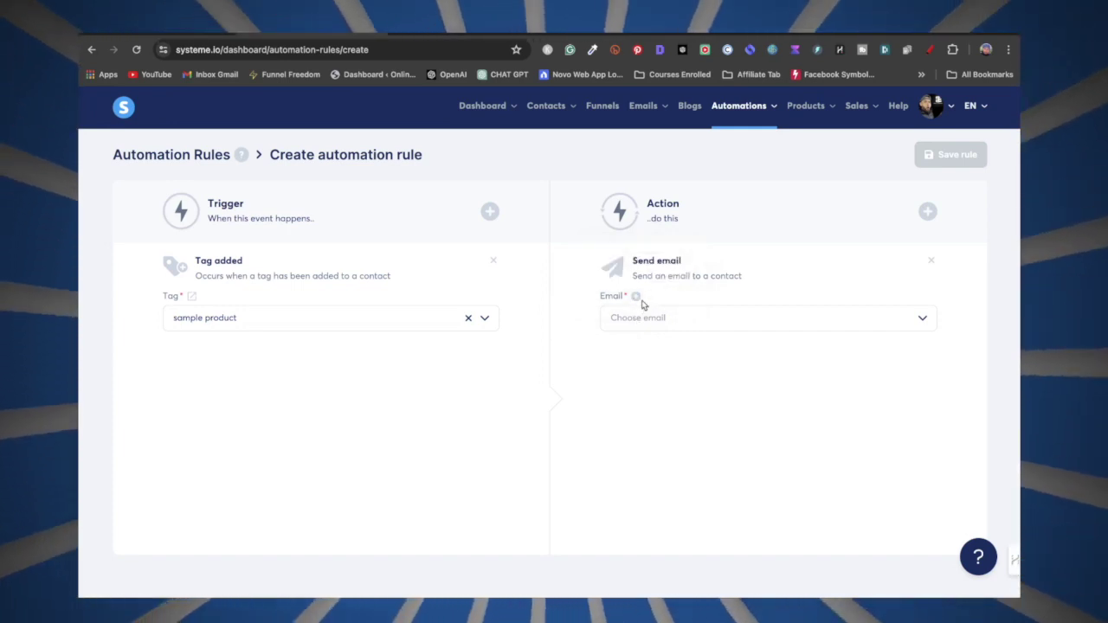
# Start a new email and paste 'Your Digital Product Inside!' from the Google Docs draft as its subject
pyautogui.click(637, 298)
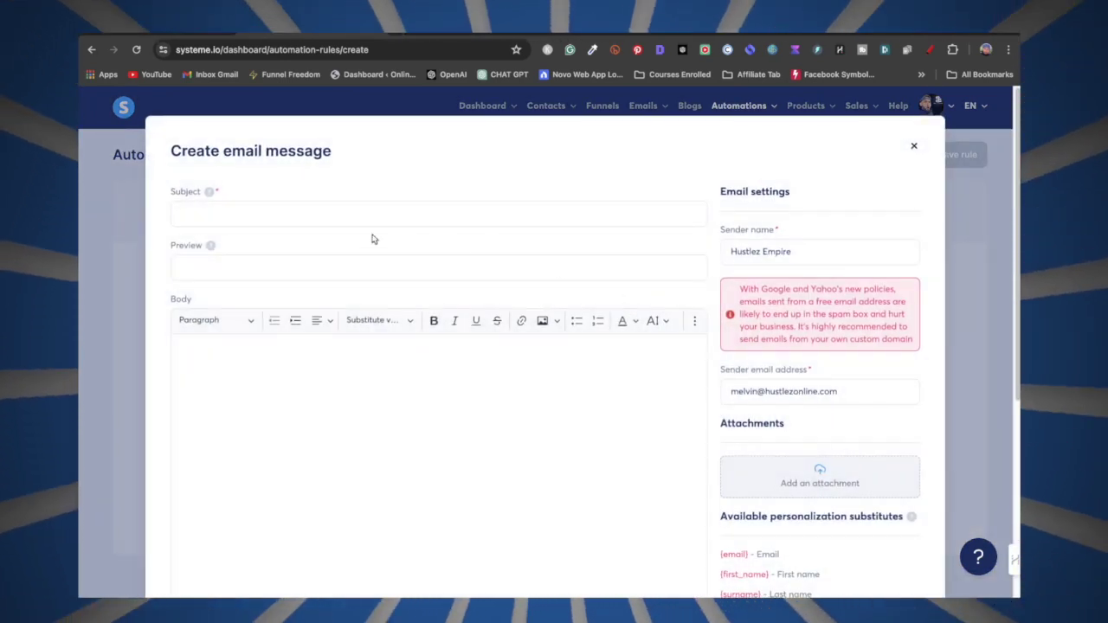
pyautogui.click(208, 215)
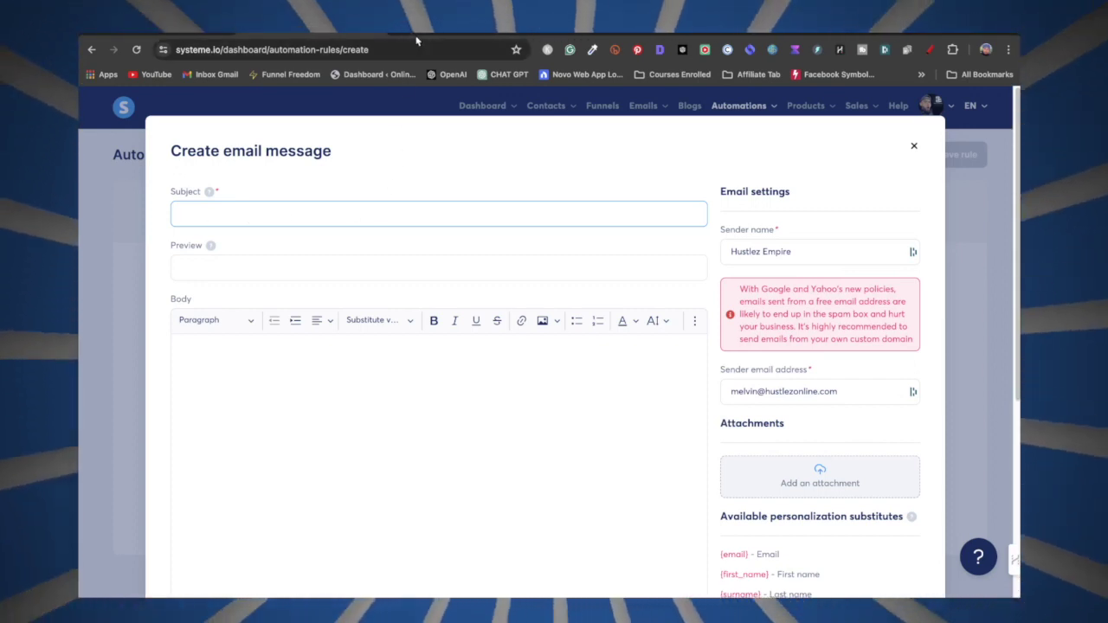
pyautogui.hotkey('ctrl', 'Tab')
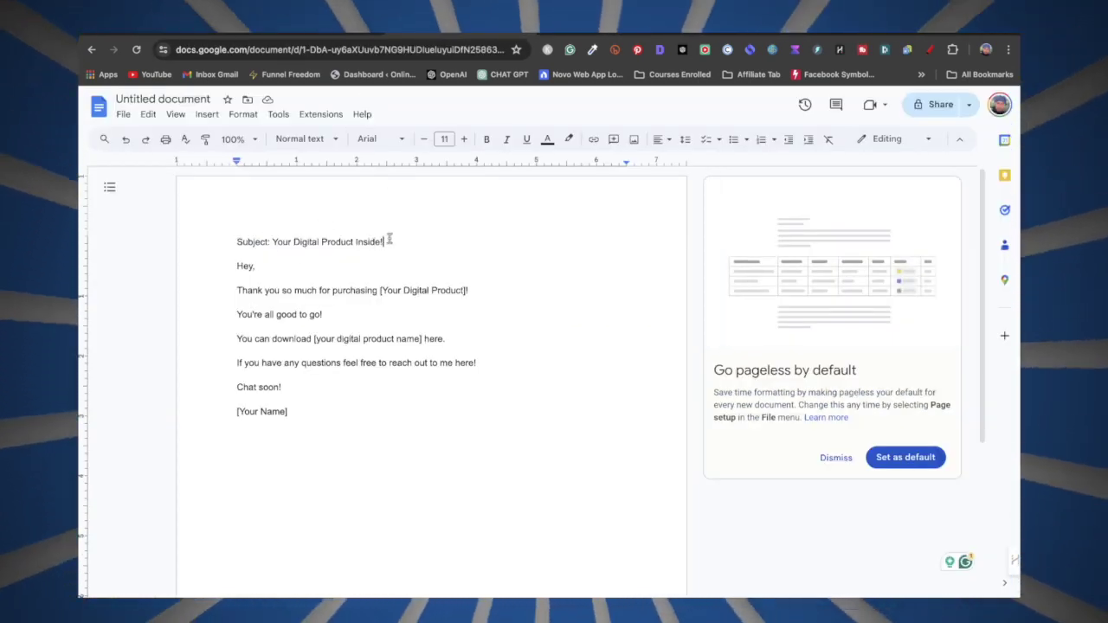
pyautogui.moveTo(387, 242); pyautogui.dragTo(274, 242)
pyautogui.hotkey('ctrl', 'c')
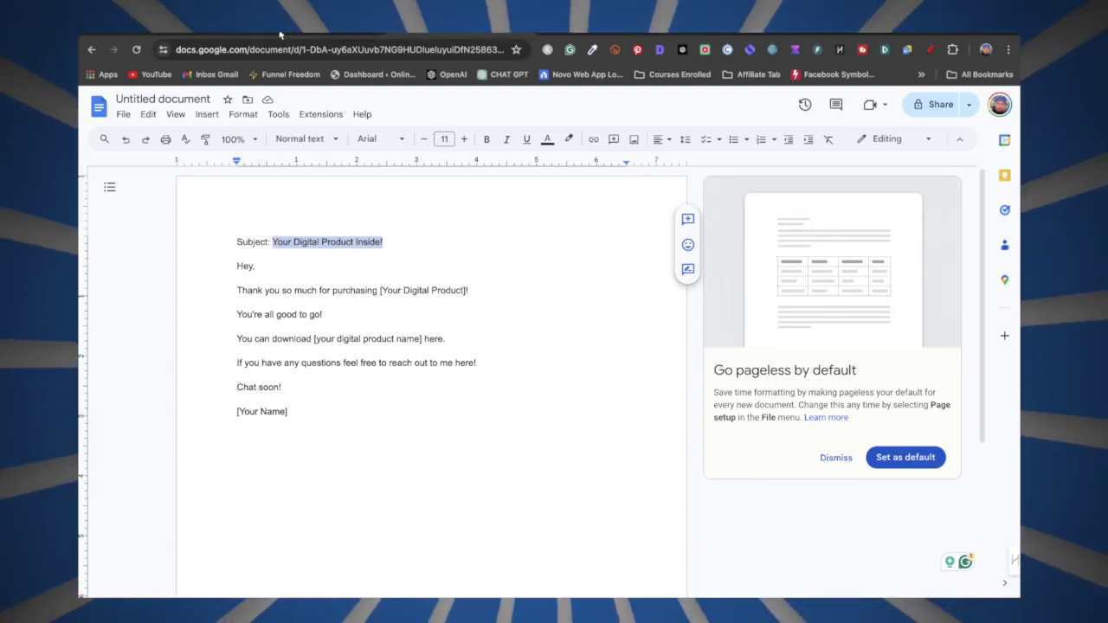
pyautogui.hotkey('ctrl', 'shift', 'Tab')
pyautogui.hotkey('ctrl', 'v')
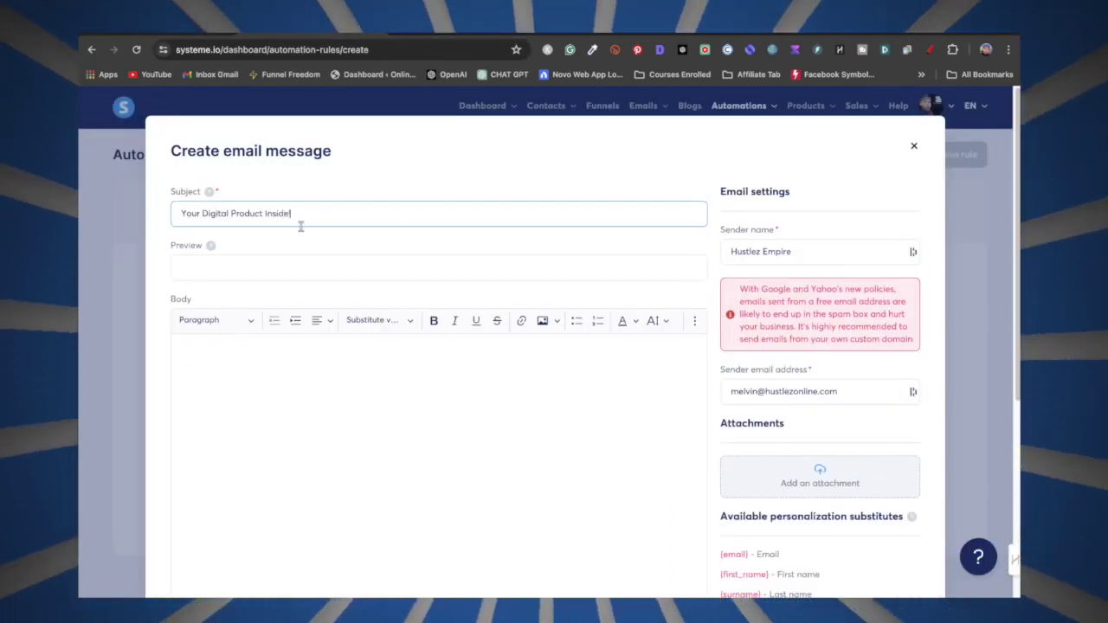
# Enter the 'Download Inside' preview text and paste the thank-you body from the Google Docs draft
pyautogui.click(202, 267)
pyautogui.write('Download Inside')
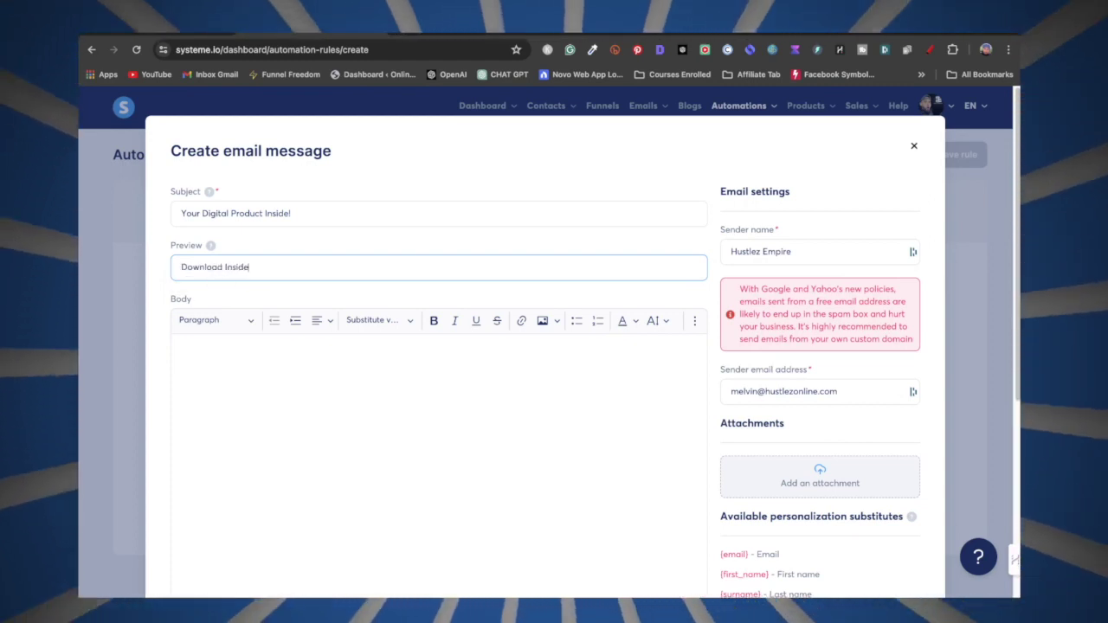
pyautogui.click(211, 349)
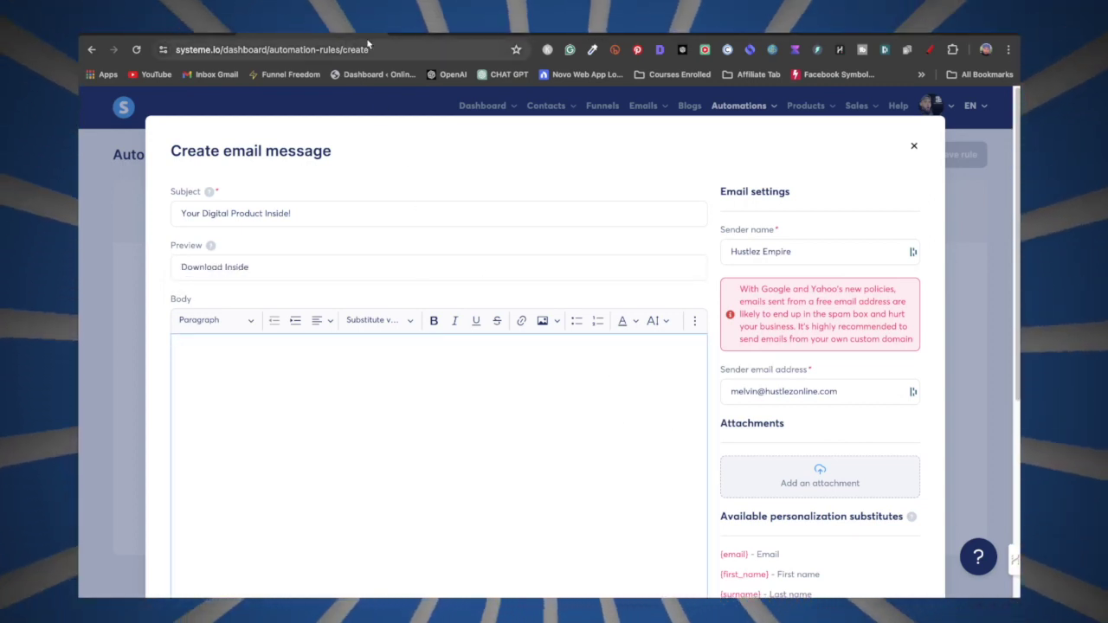
pyautogui.hotkey('ctrl', 'shift', 'Tab')
pyautogui.moveTo(307, 410); pyautogui.dragTo(236, 266)
pyautogui.hotkey('ctrl', 'c')
pyautogui.hotkey('ctrl', 'Tab')
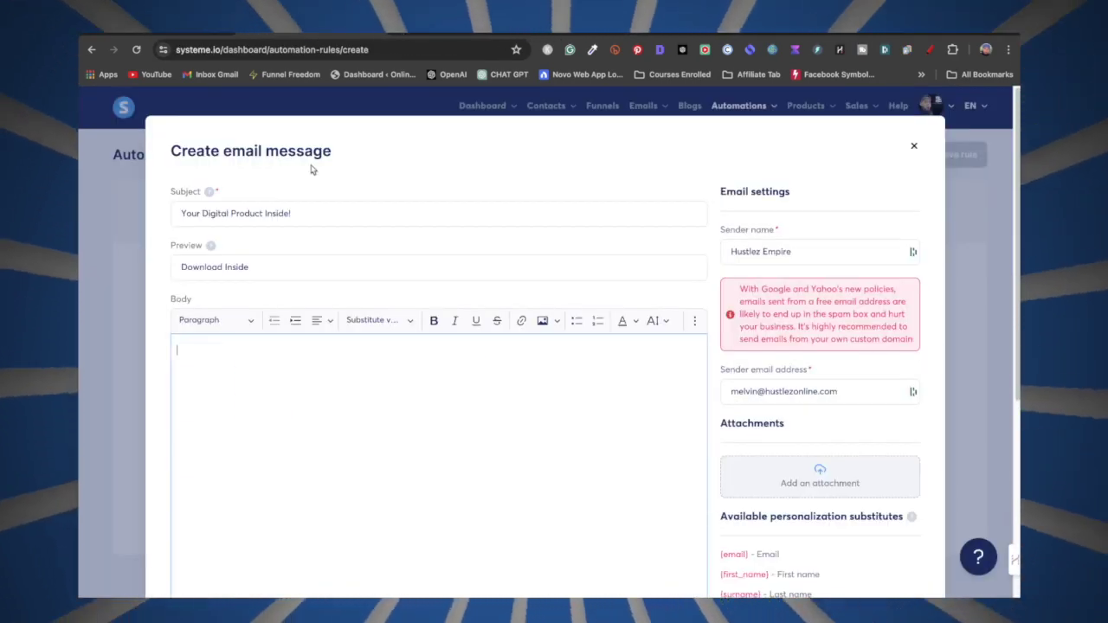
pyautogui.hotkey('ctrl', 'v')
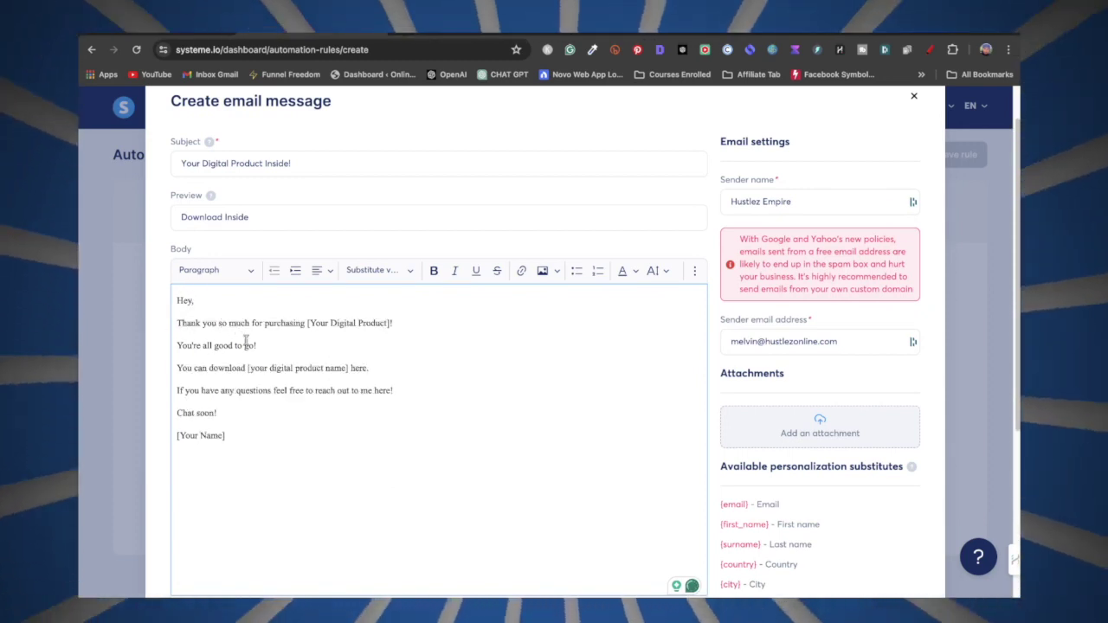
pyautogui.click(374, 272)
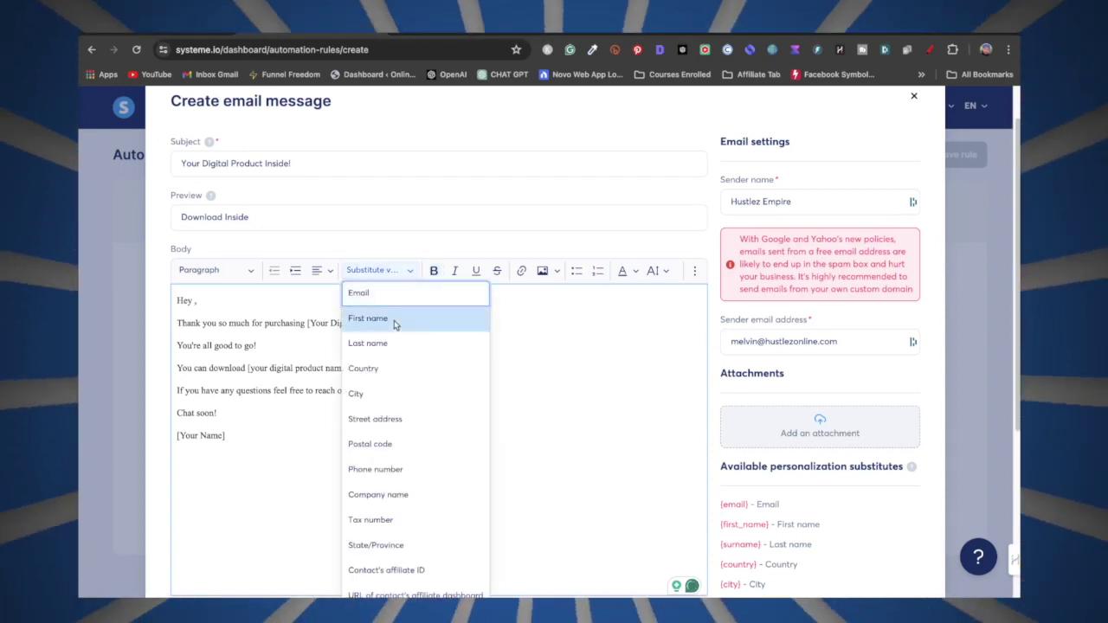
# Insert the first-name substitute after 'Hey' and select the product placeholder in the thank-you line
pyautogui.click(394, 320)
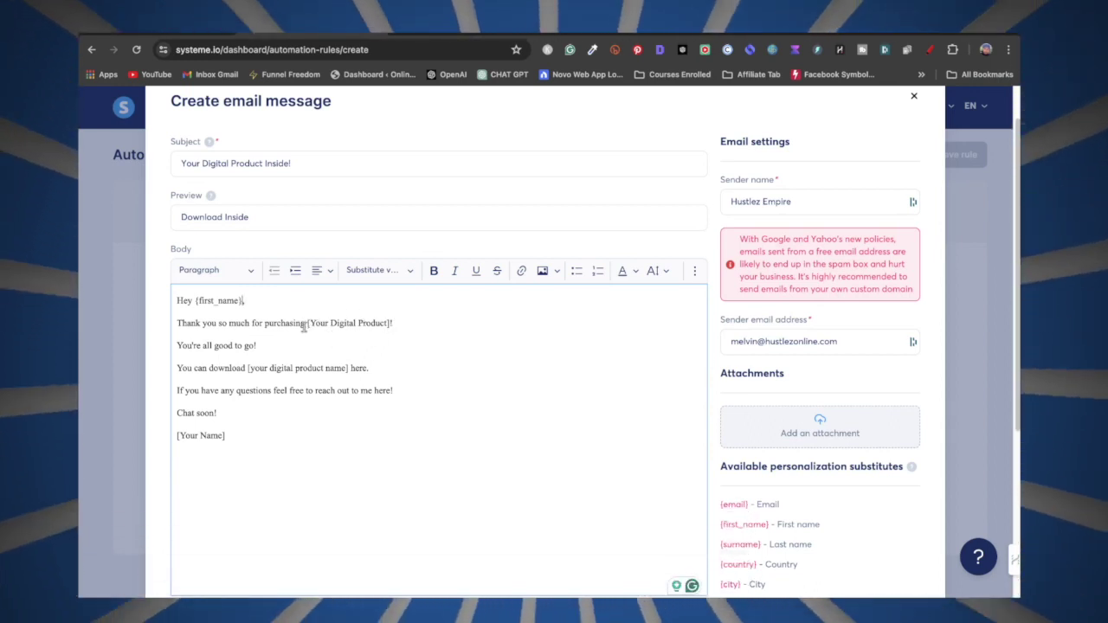
pyautogui.moveTo(307, 324); pyautogui.dragTo(391, 324)
pyautogui.click(445, 360)
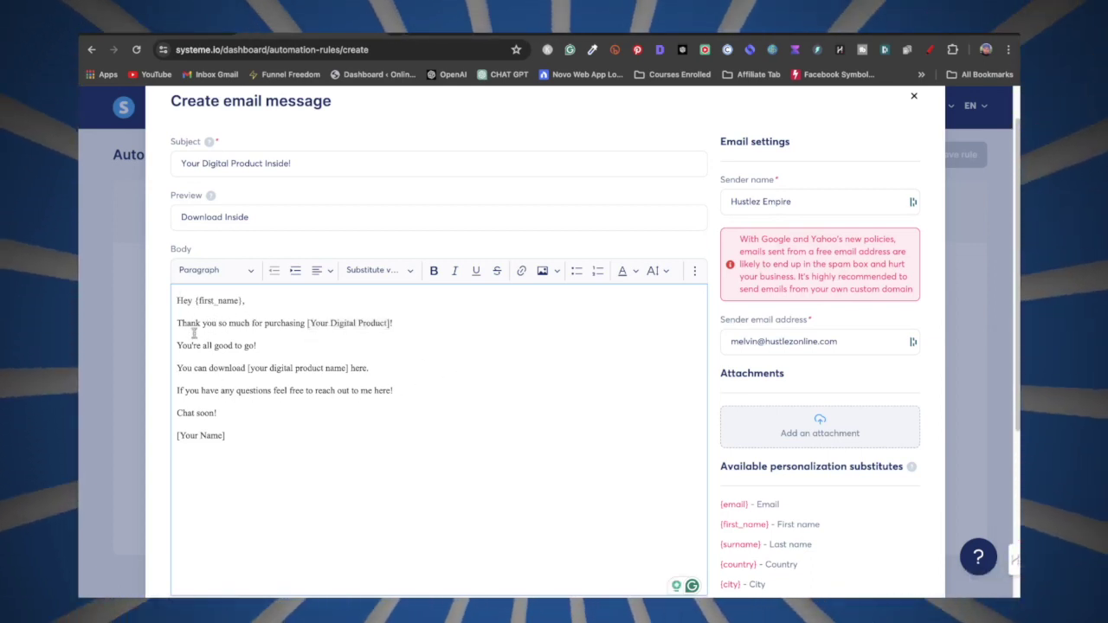
pyautogui.moveTo(312, 323); pyautogui.dragTo(372, 324)
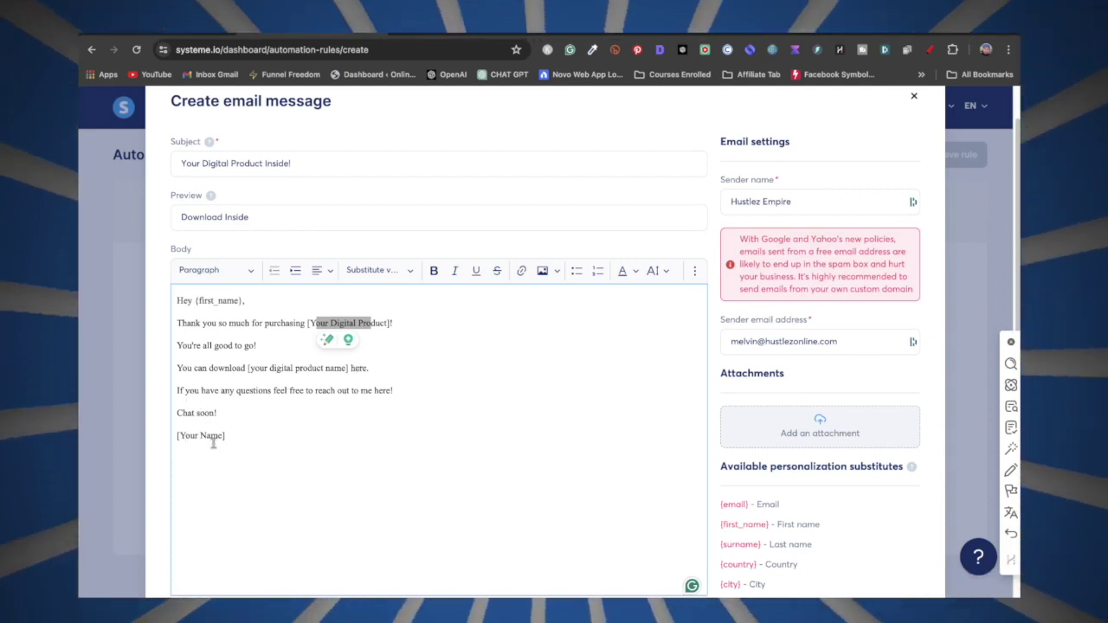
# Replace [Your Name] with the sender's name and begin linking the download line
pyautogui.moveTo(227, 437); pyautogui.dragTo(169, 442)
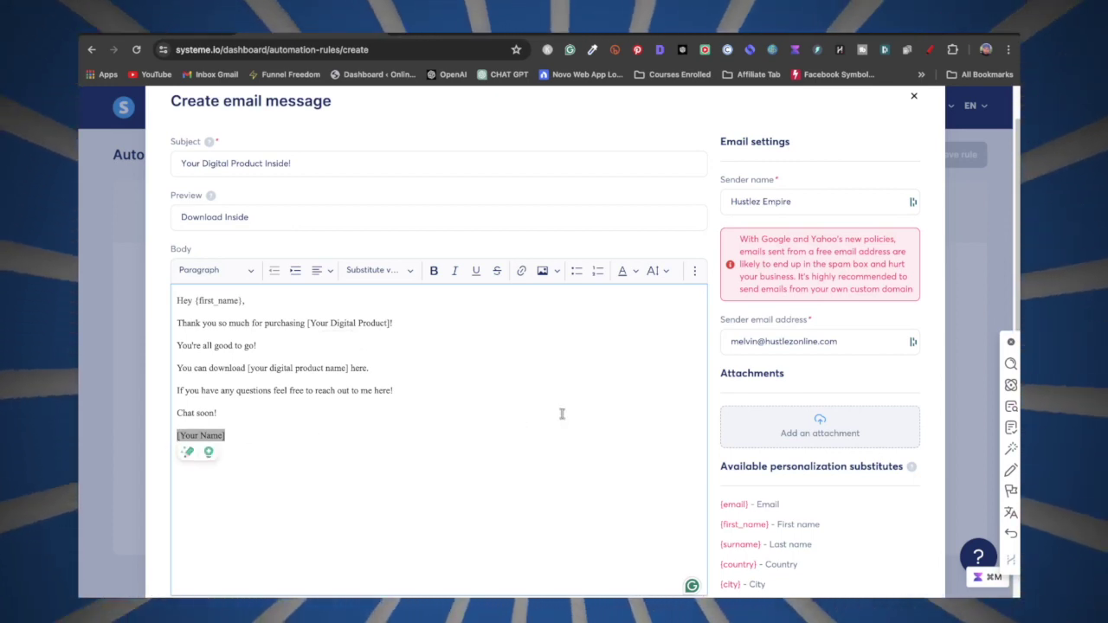
pyautogui.write('Melvin')
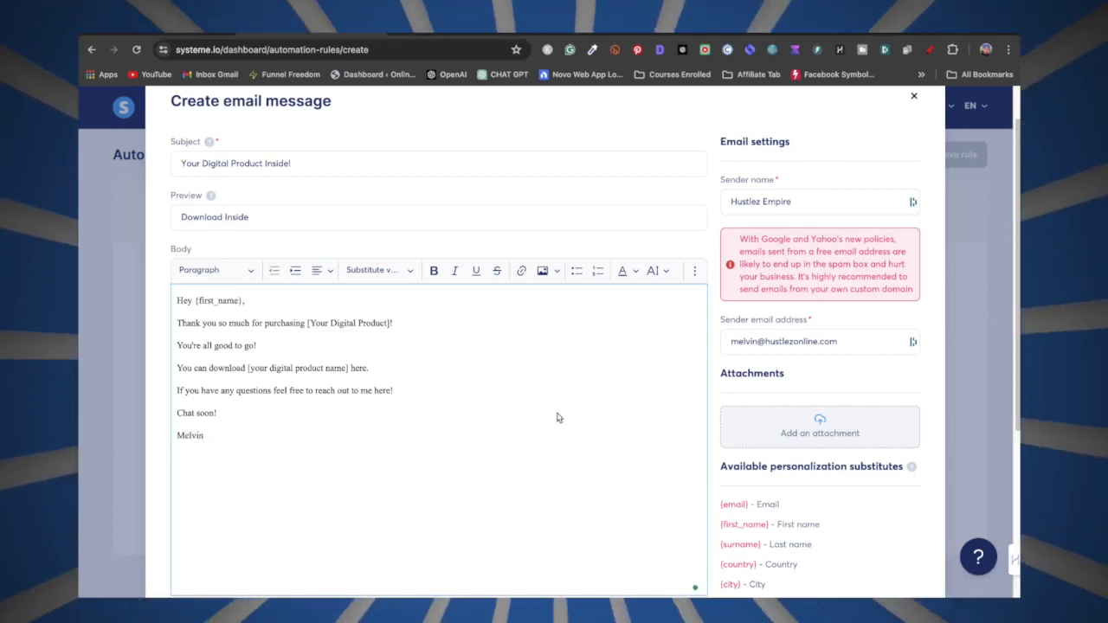
pyautogui.moveTo(371, 370); pyautogui.dragTo(173, 372)
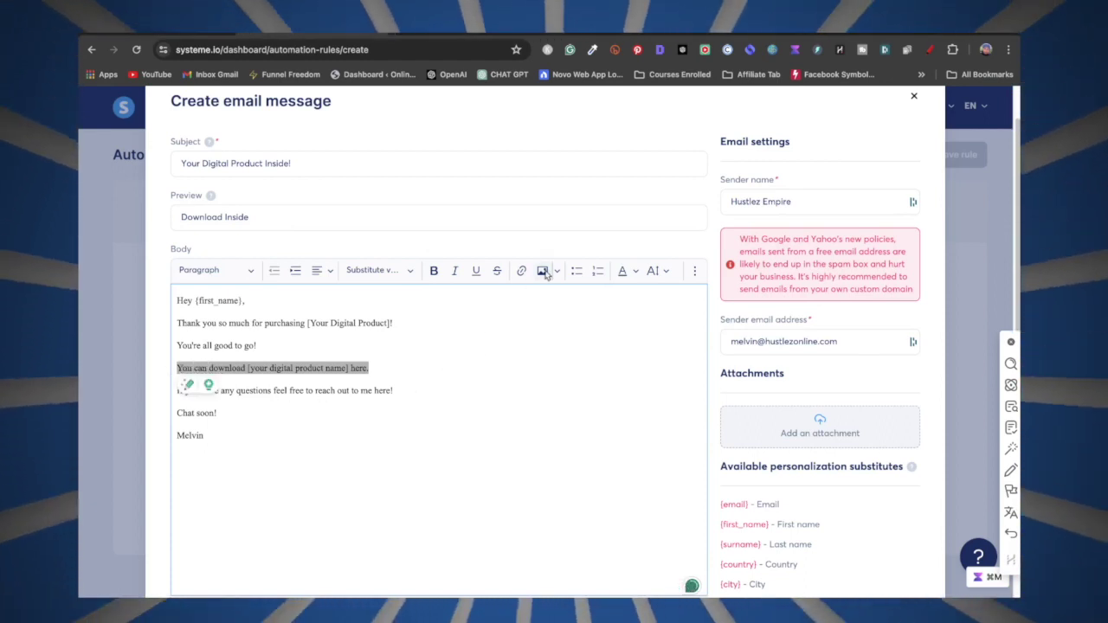
pyautogui.click(522, 273)
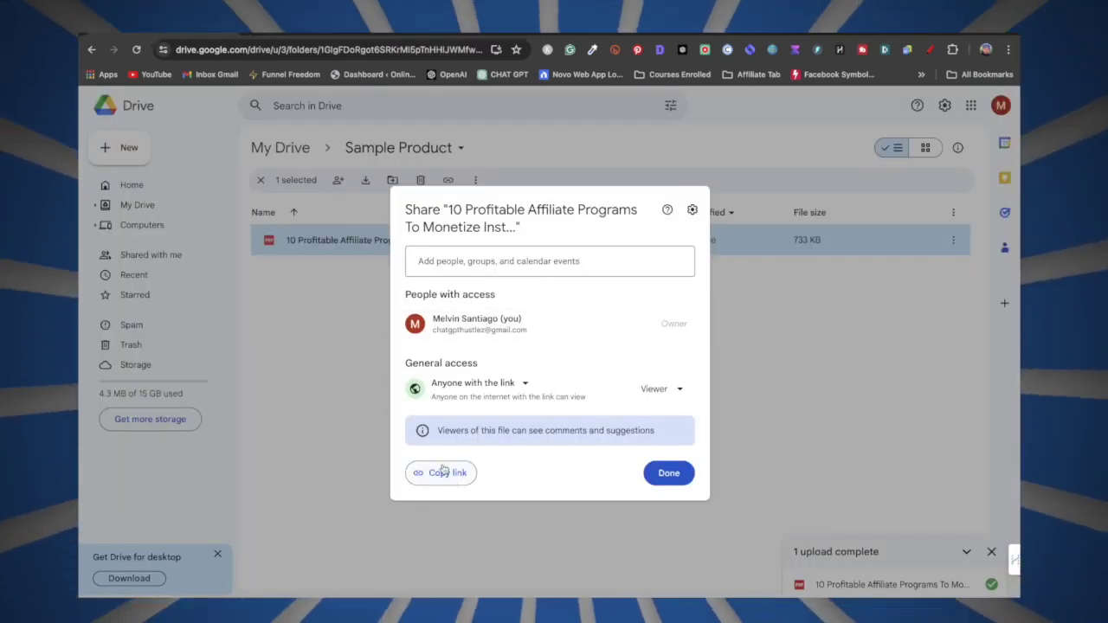
# Copy the PDF's Google Drive share link and paste it into the email's link field
pyautogui.click(450, 475)
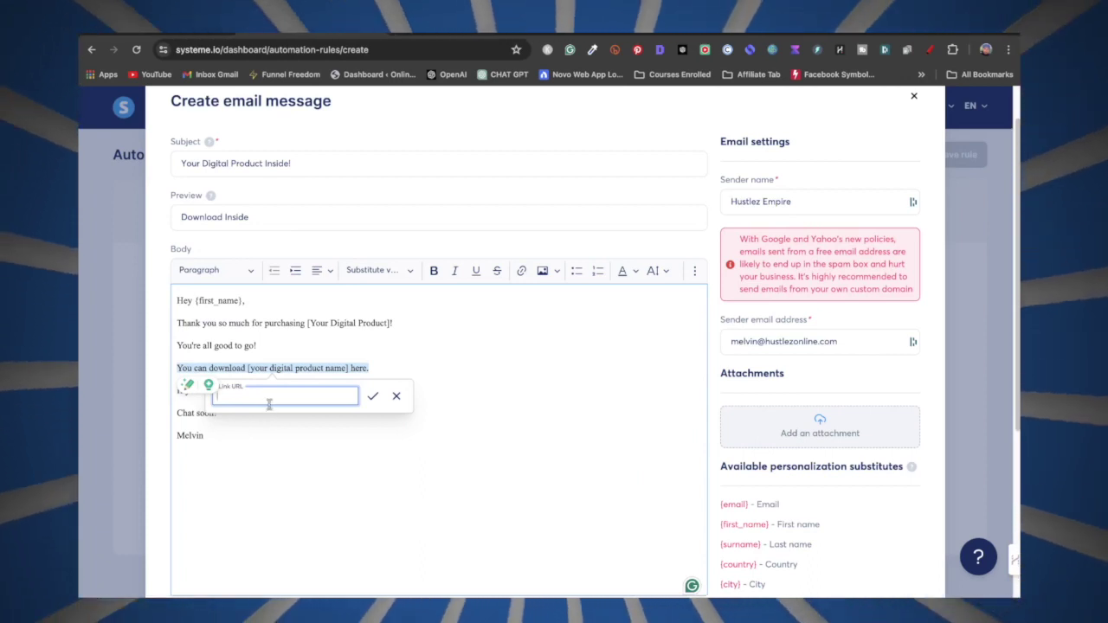
pyautogui.hotkey('ctrl', 'v')
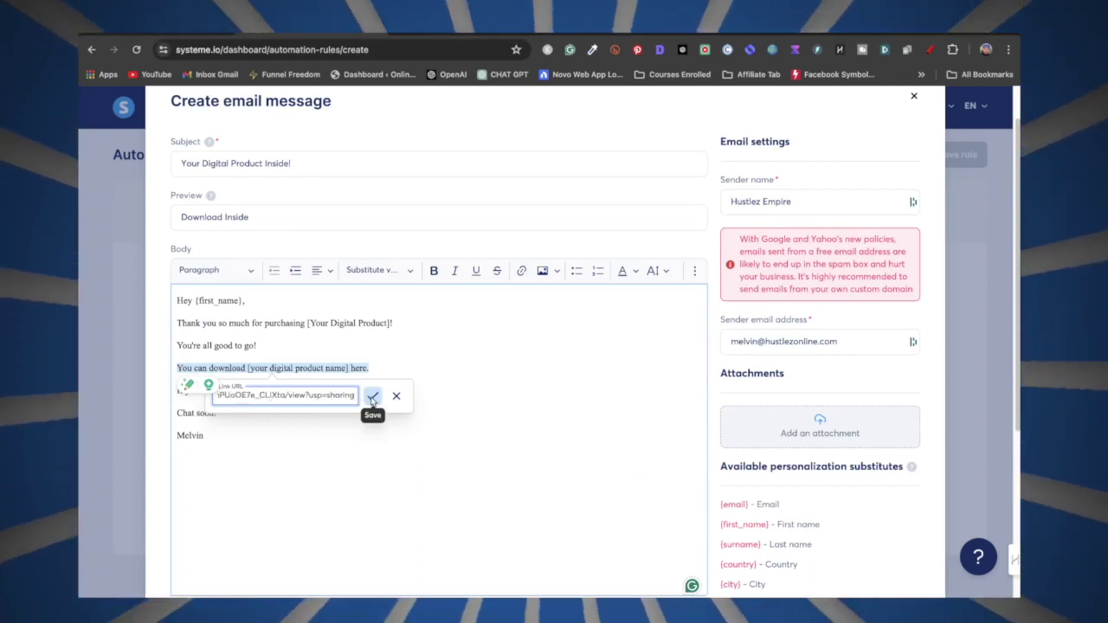
# Apply the Drive link to the download line and save the delivery email
pyautogui.click(372, 396)
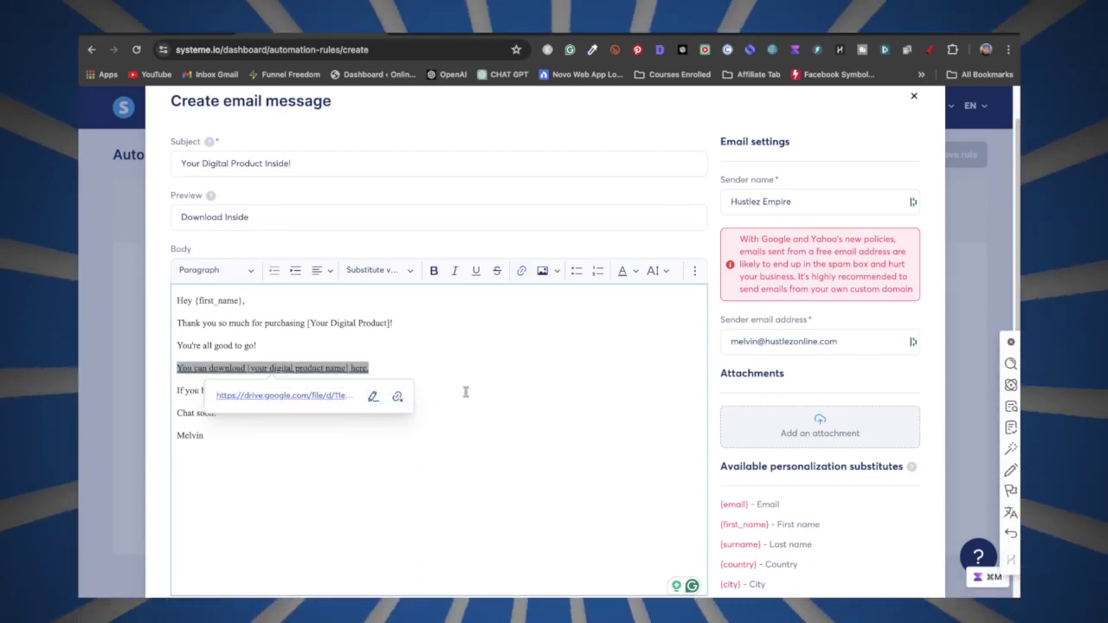
pyautogui.click(468, 398)
pyautogui.scroll(1, 468, 399)
pyautogui.click(274, 386)
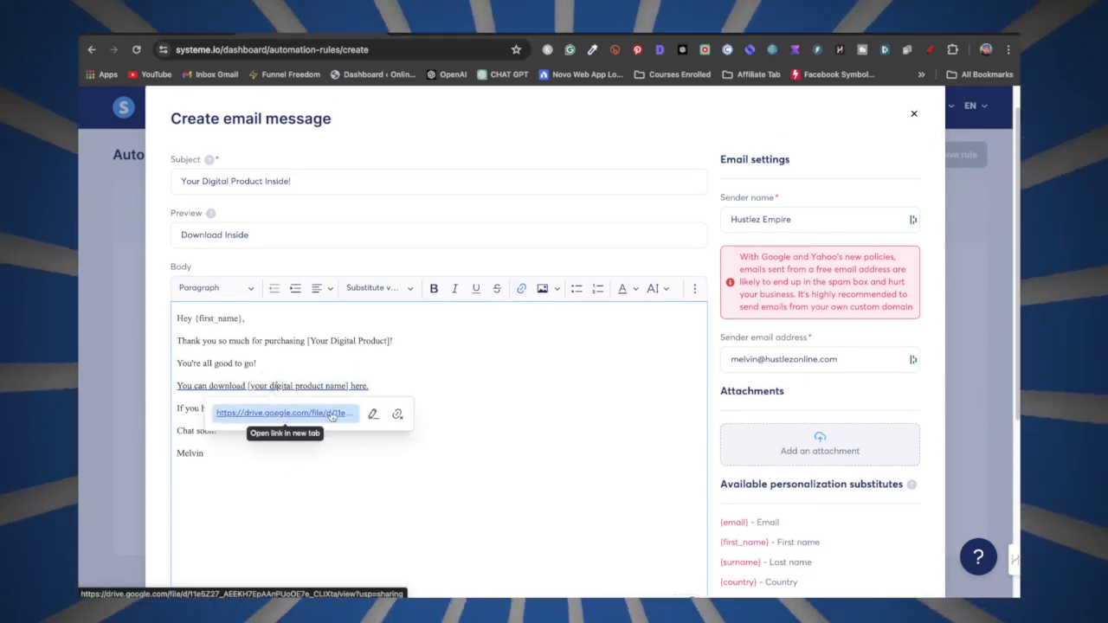
pyautogui.scroll(-4, 519, 485)
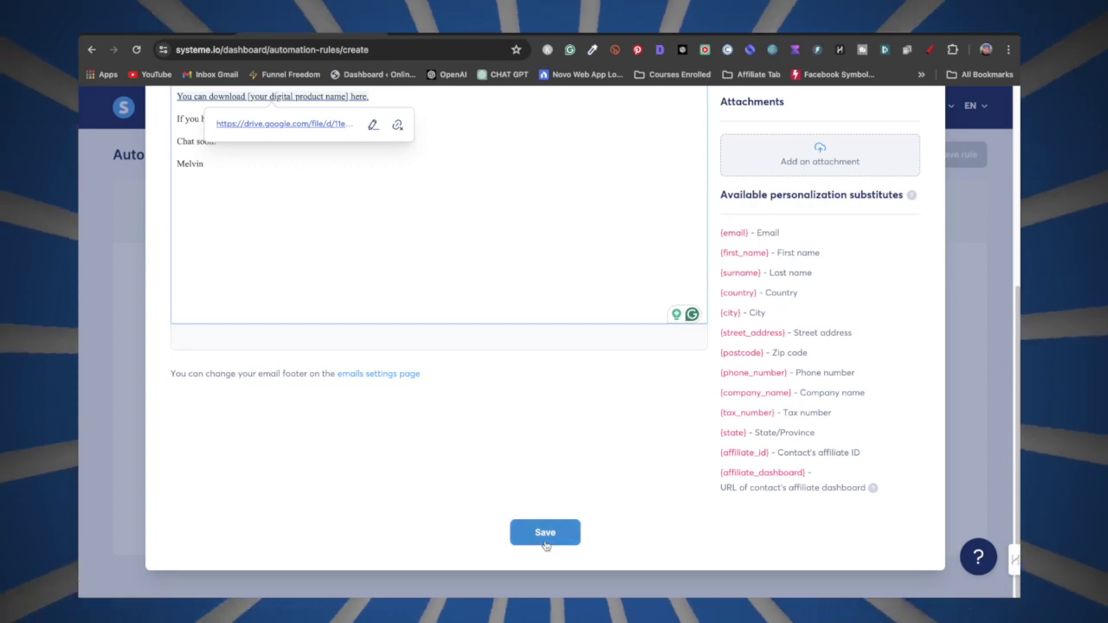
pyautogui.click(544, 539)
pyautogui.click(545, 534)
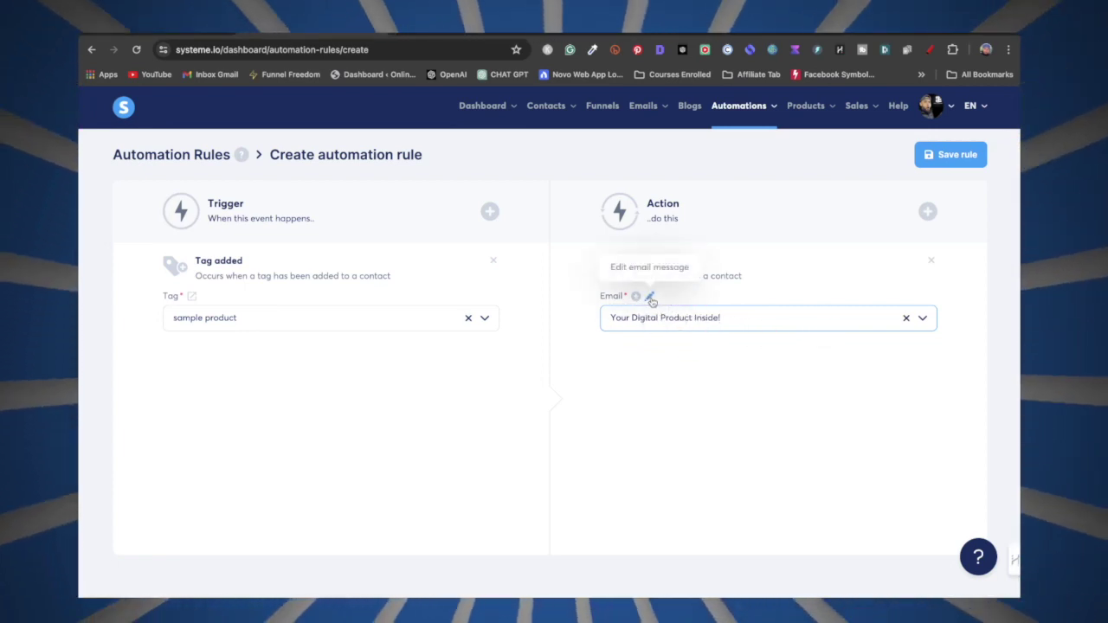
# Recheck the download link in the email, save it, then save the automation rule
pyautogui.click(651, 298)
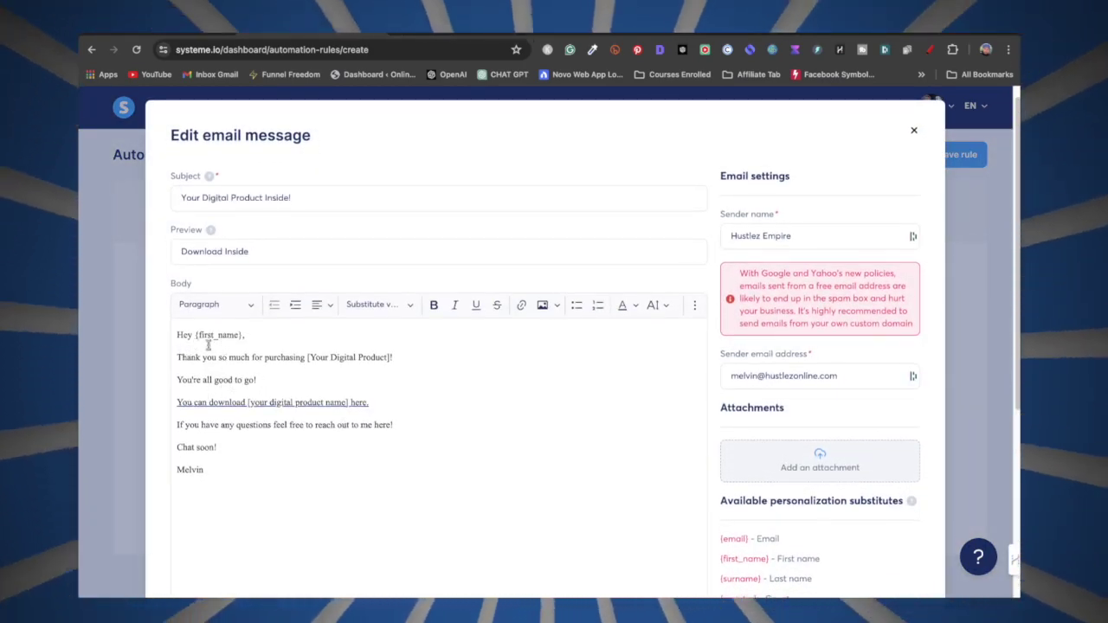
pyautogui.click(235, 402)
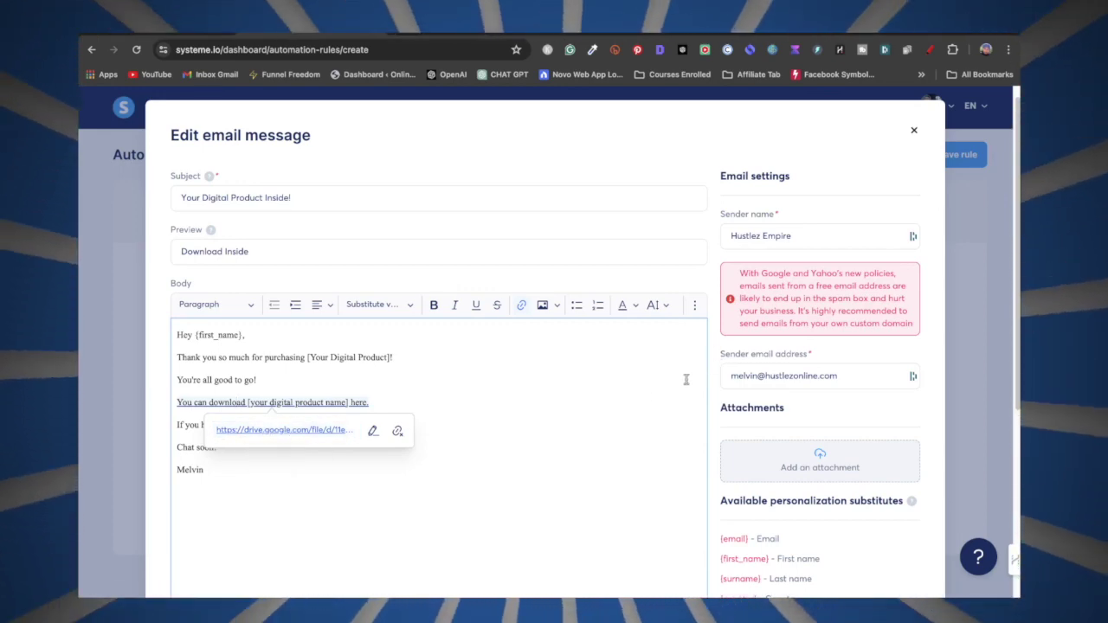
pyautogui.scroll(-4, 768, 309)
pyautogui.click(559, 536)
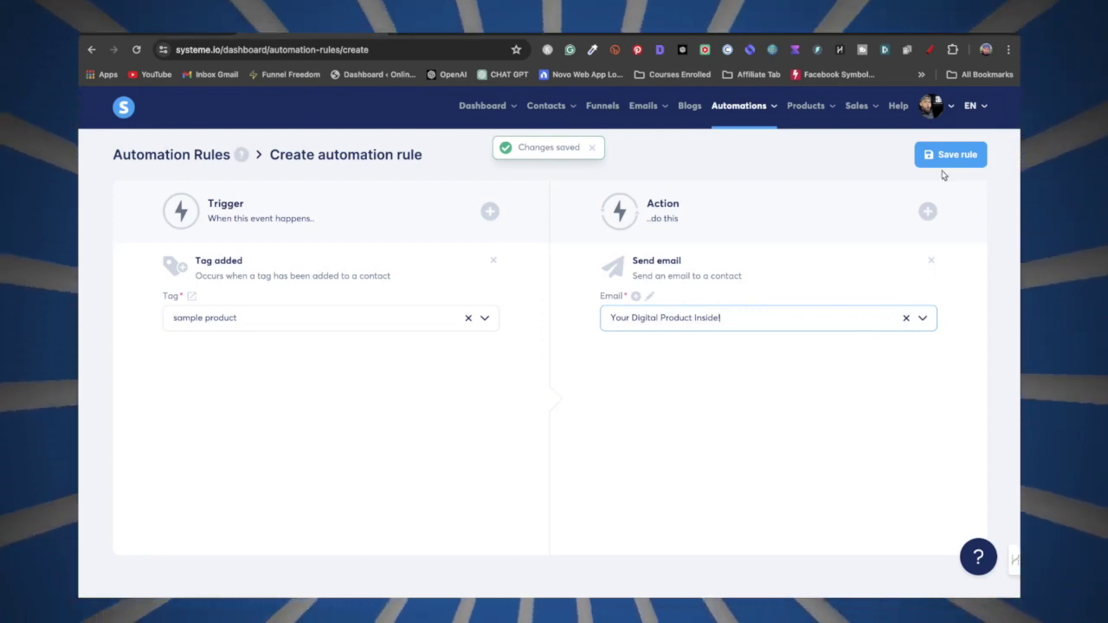
pyautogui.click(941, 154)
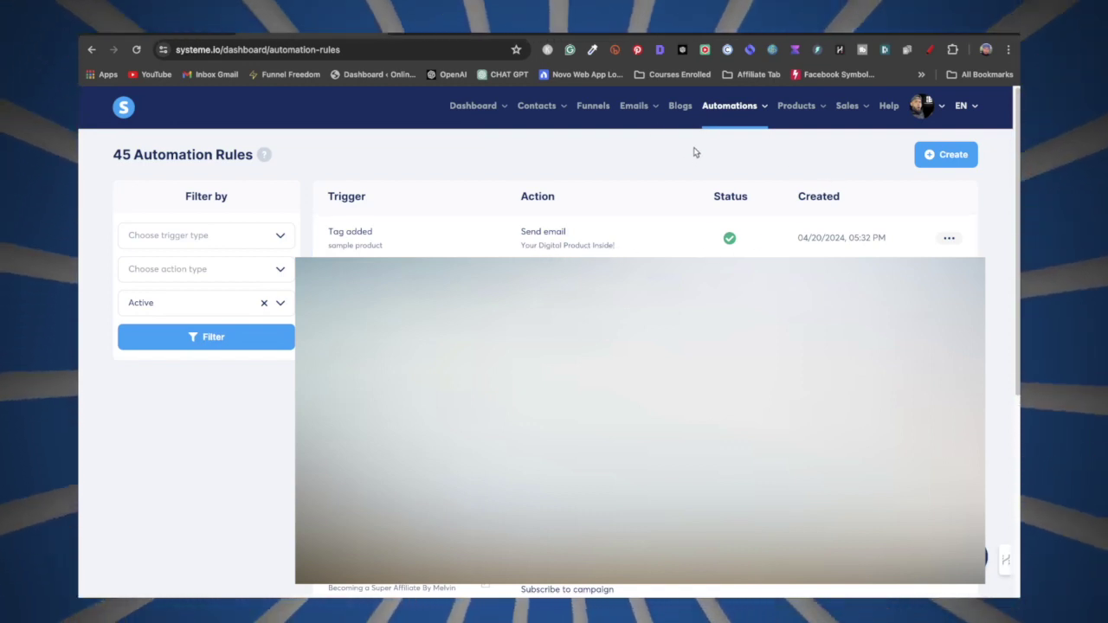
pyautogui.moveTo(637, 107)
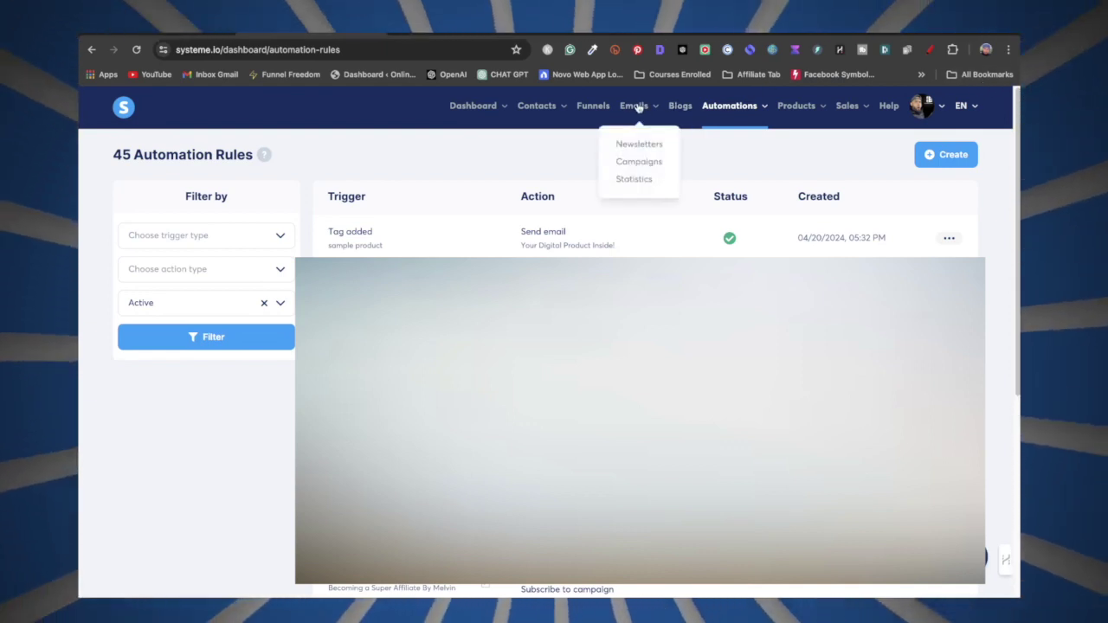
# Open the Digital Product Checkout Page Example funnel from the funnels list
pyautogui.click(593, 106)
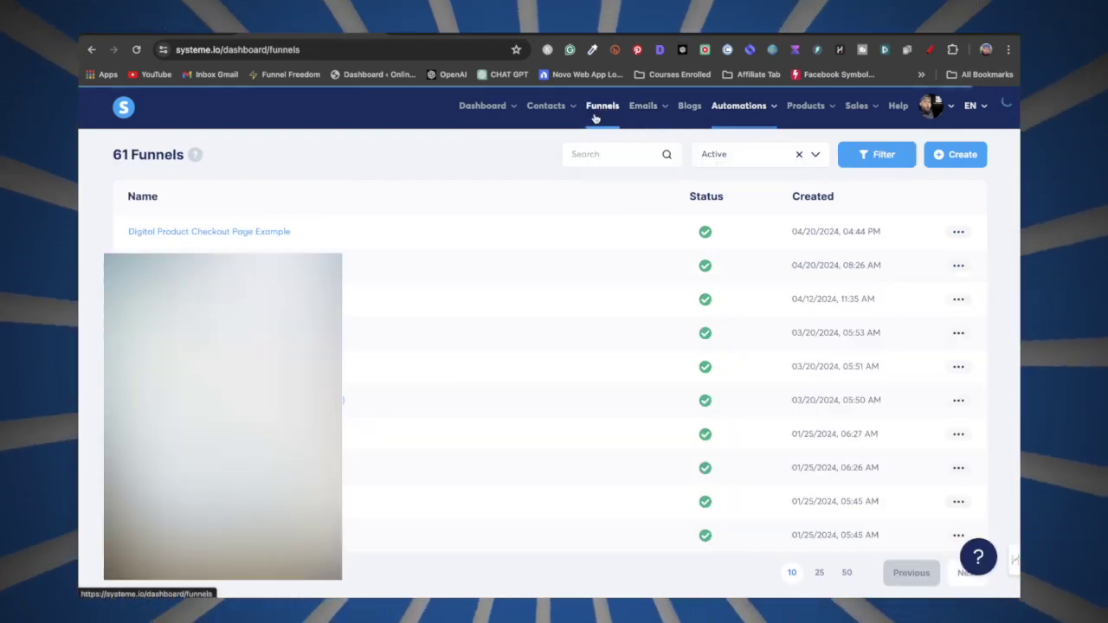
pyautogui.click(336, 225)
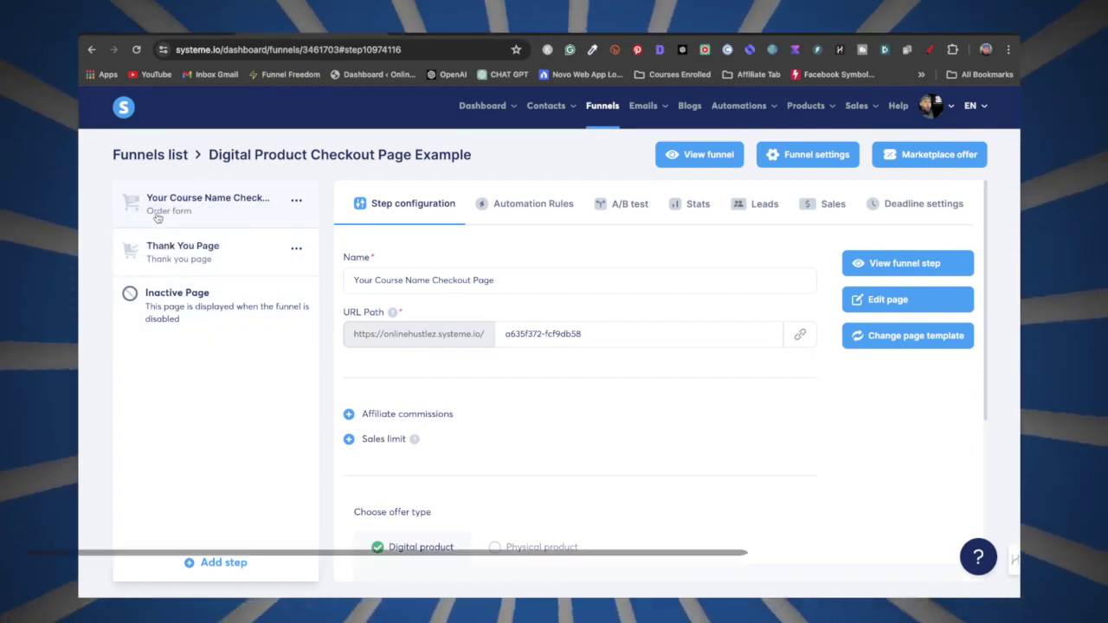
pyautogui.scroll(-3, 574, 384)
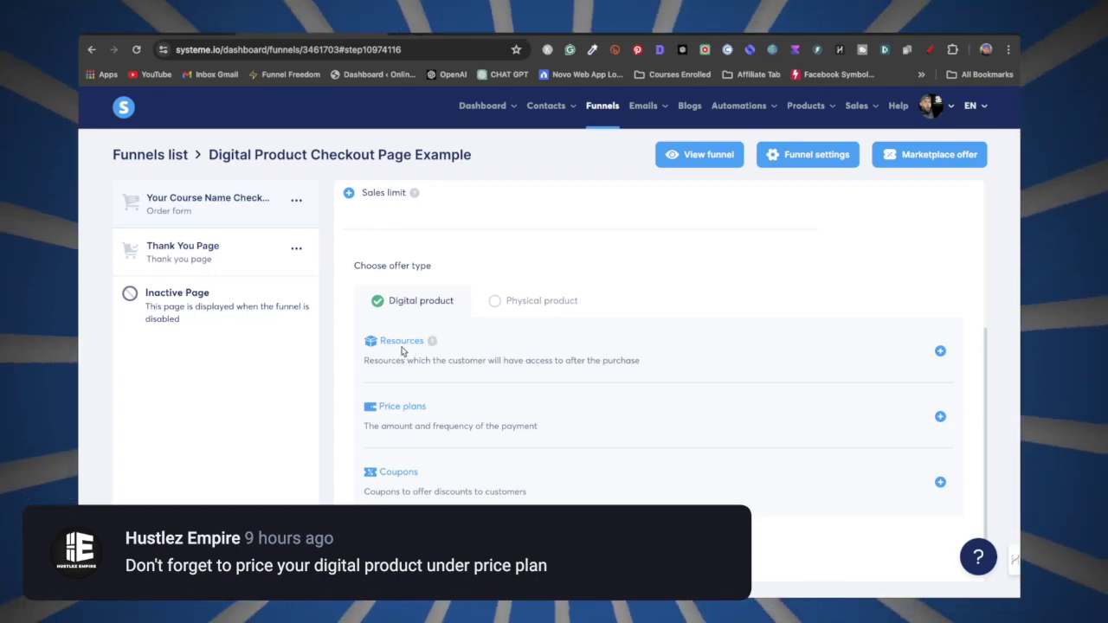
# Add the sample product tag as the checkout's purchase resource and save it
pyautogui.click(941, 352)
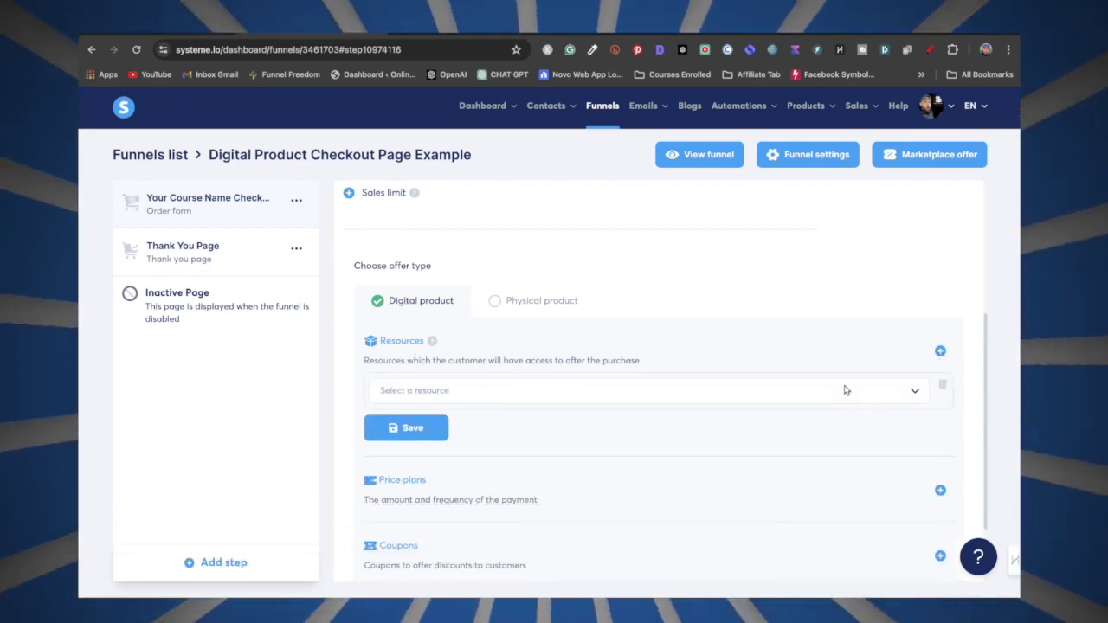
pyautogui.click(915, 394)
pyautogui.click(779, 469)
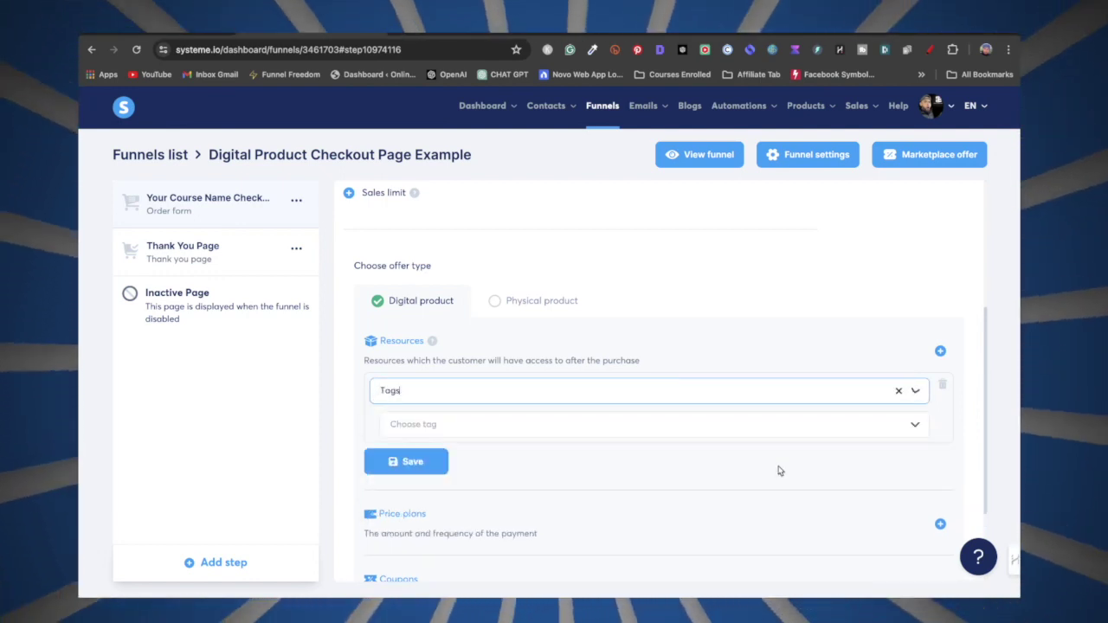
pyautogui.click(914, 425)
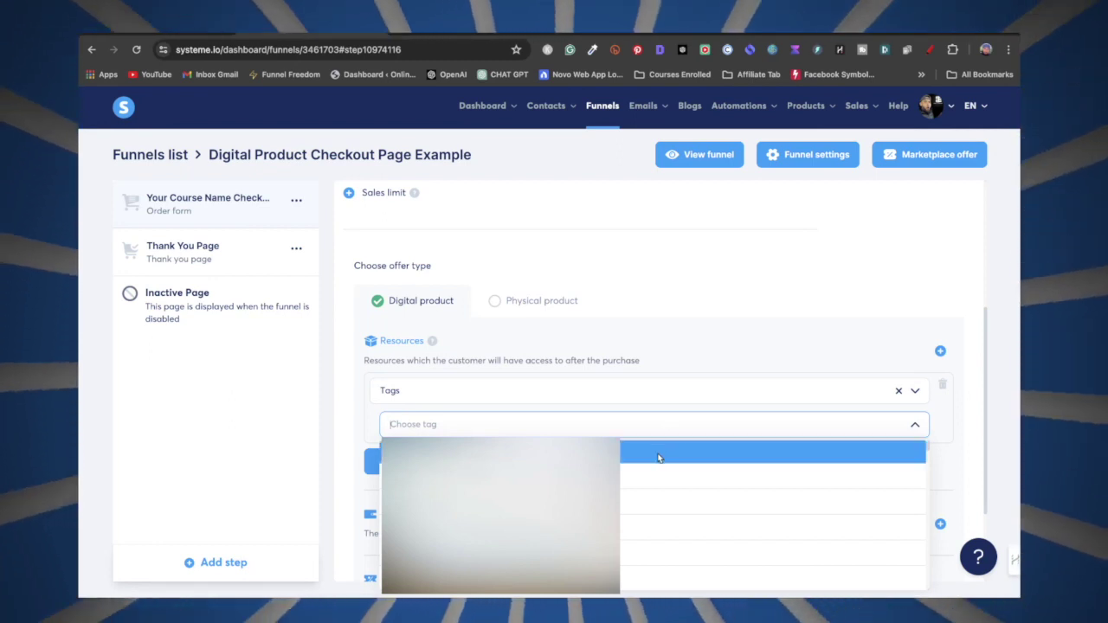
pyautogui.click(658, 452)
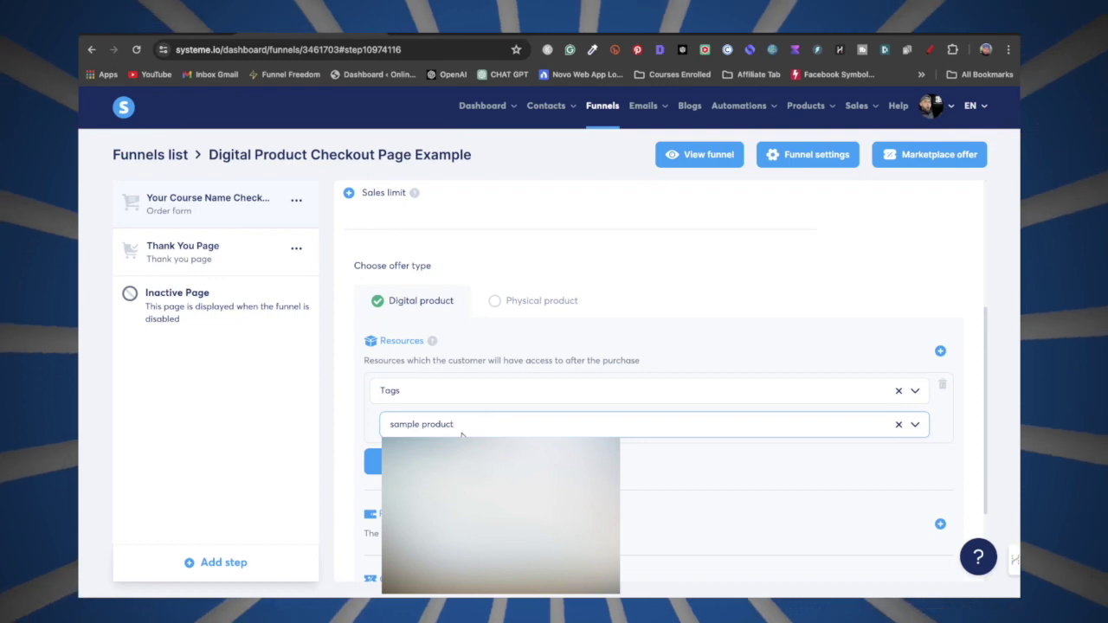
pyautogui.click(416, 465)
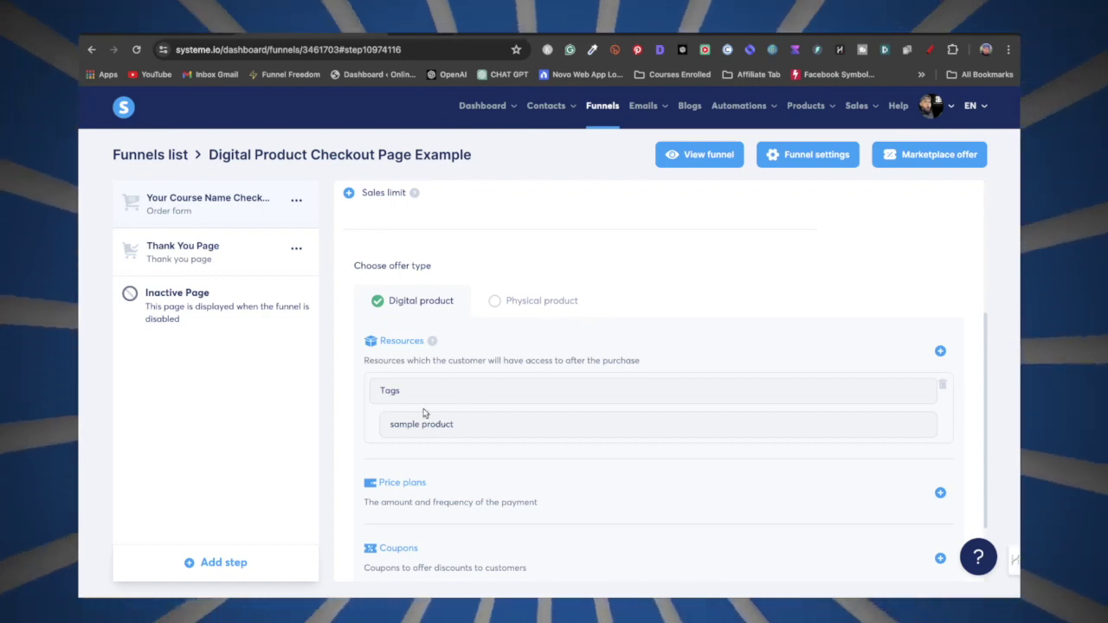
# Check Contacts > Tags for sample product, then return to the Automation Rules list
pyautogui.moveTo(558, 120)
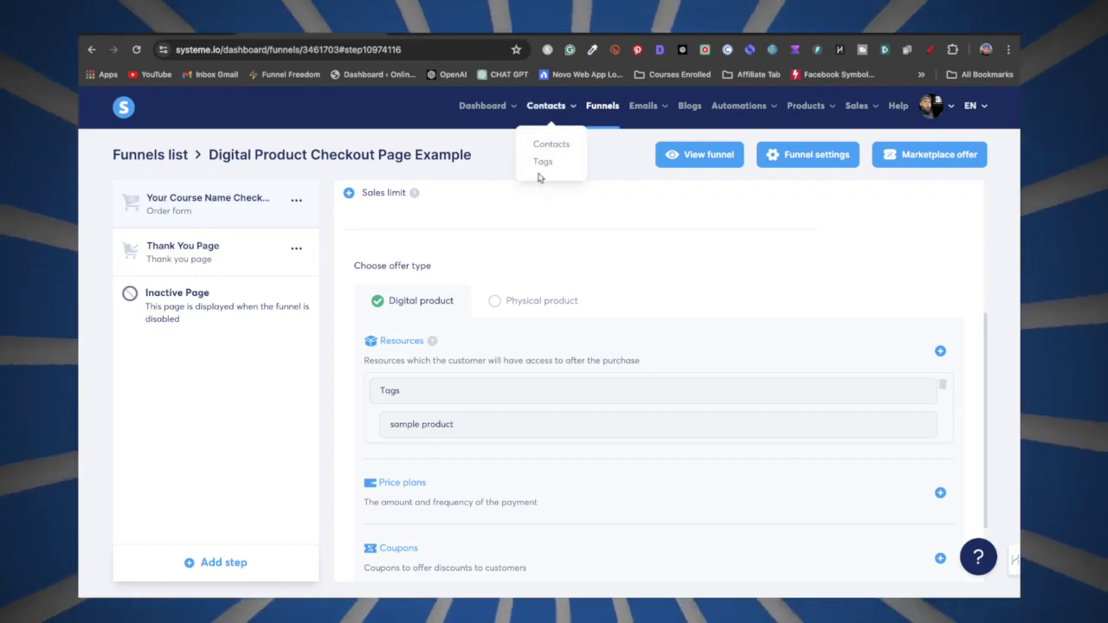
pyautogui.click(542, 162)
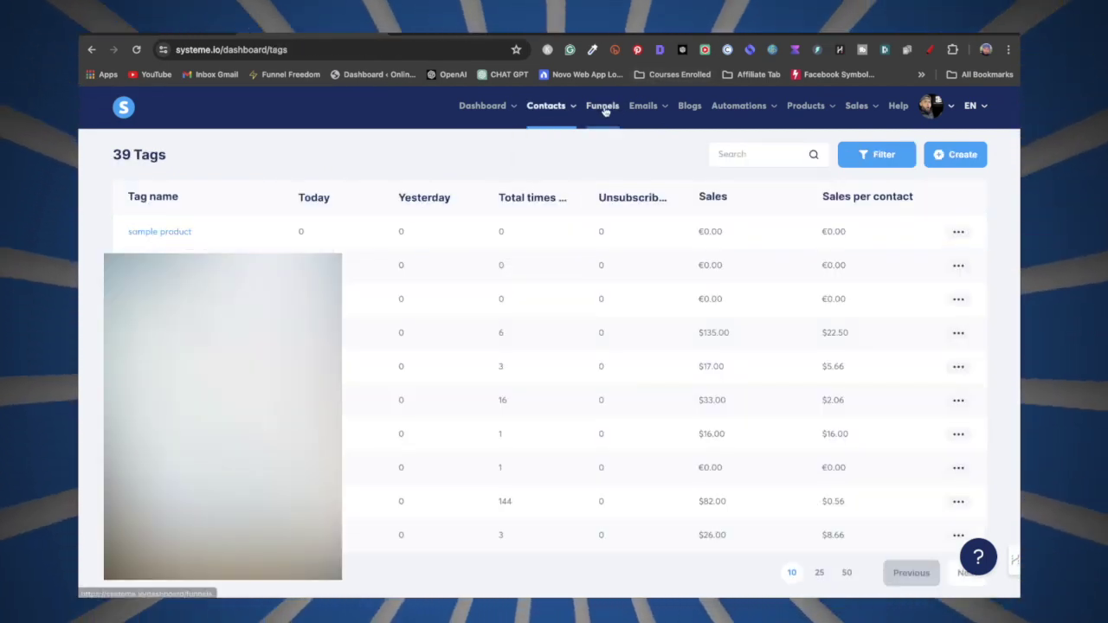
pyautogui.moveTo(756, 112)
pyautogui.click(734, 144)
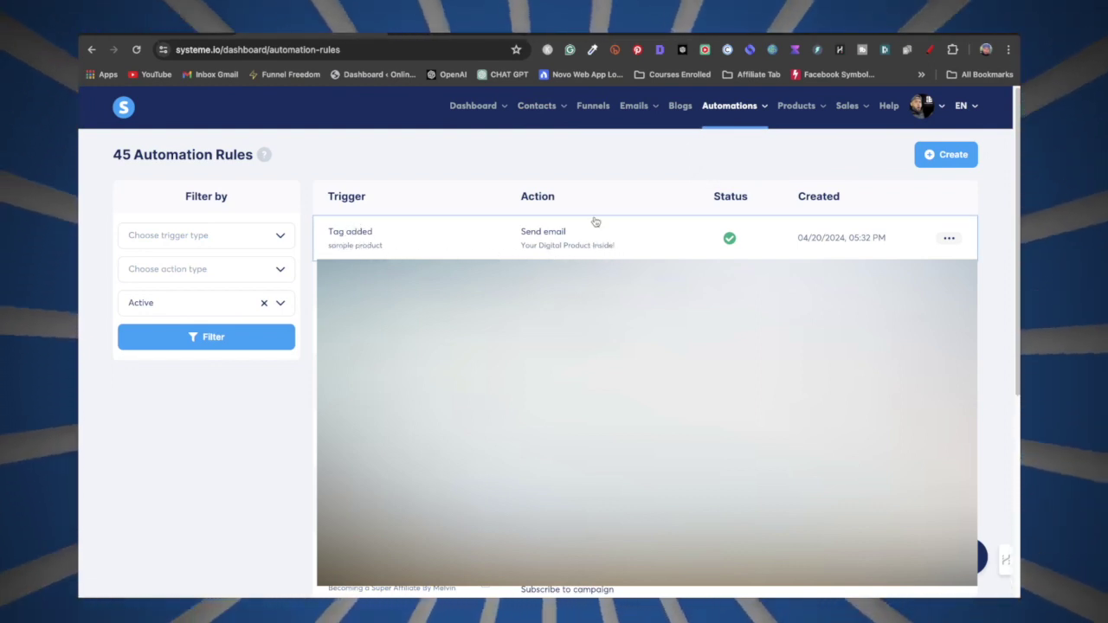
pyautogui.moveTo(537, 106)
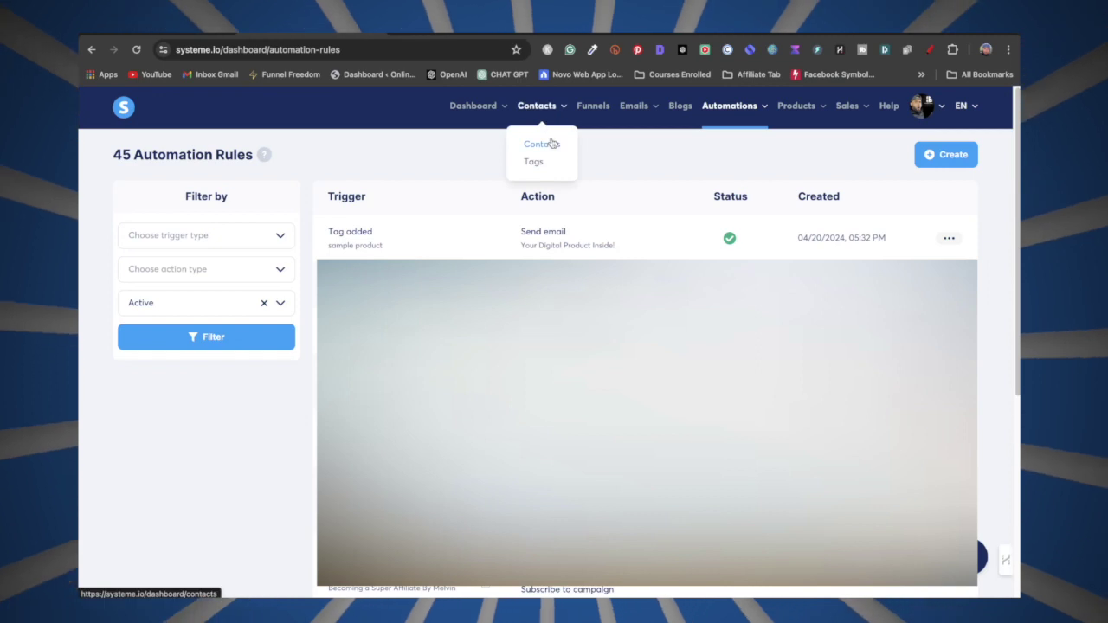